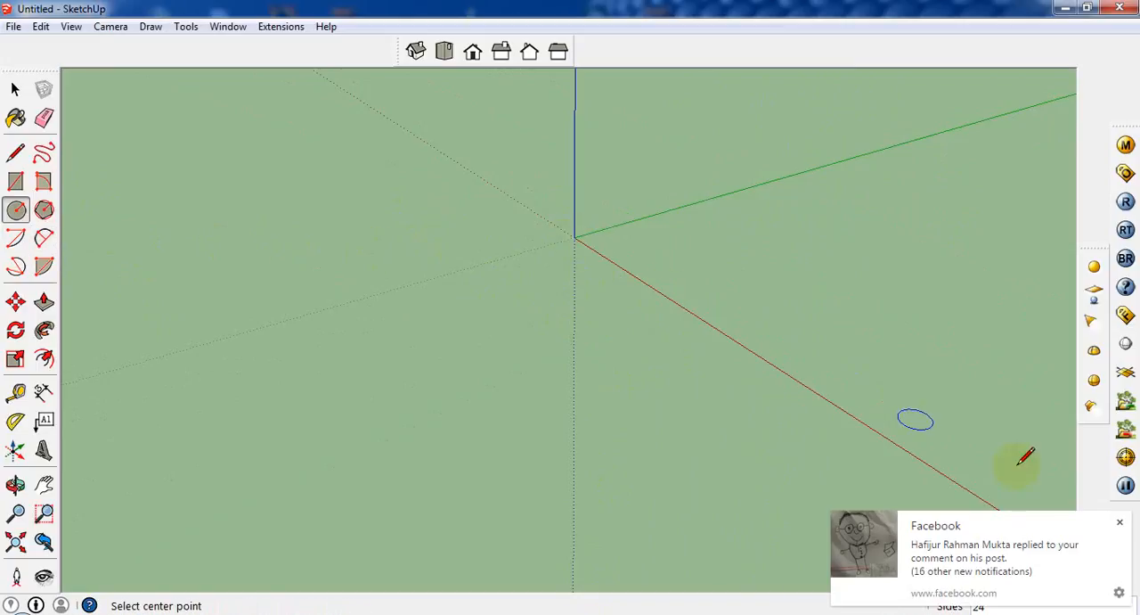
Draw a 50-sided circle with a radius of 12 inches centred on the origin
click(1120, 525)
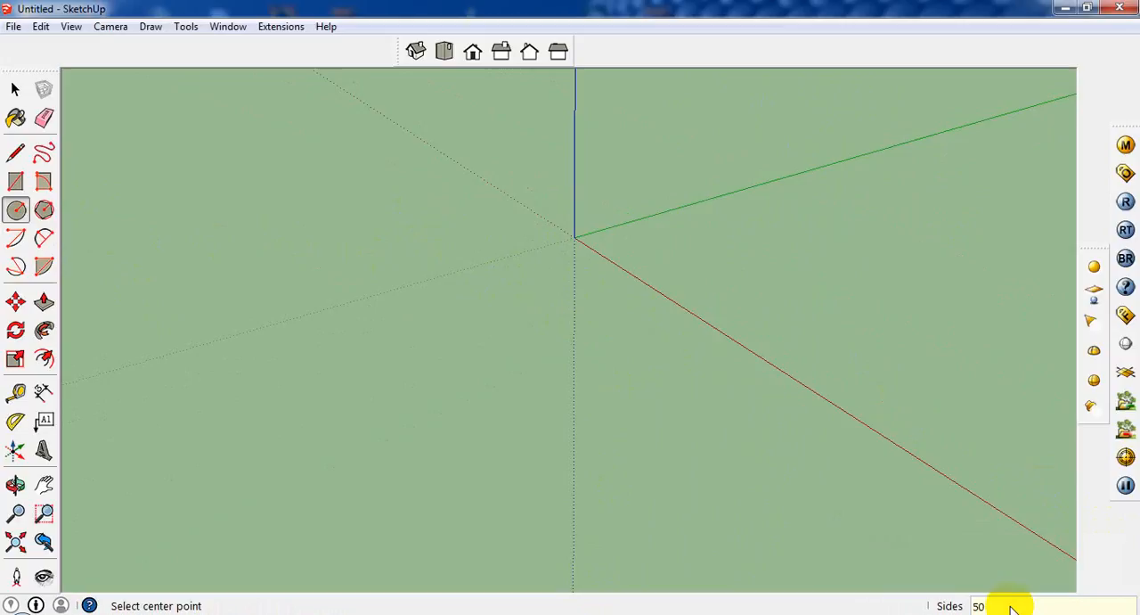
click(574, 237)
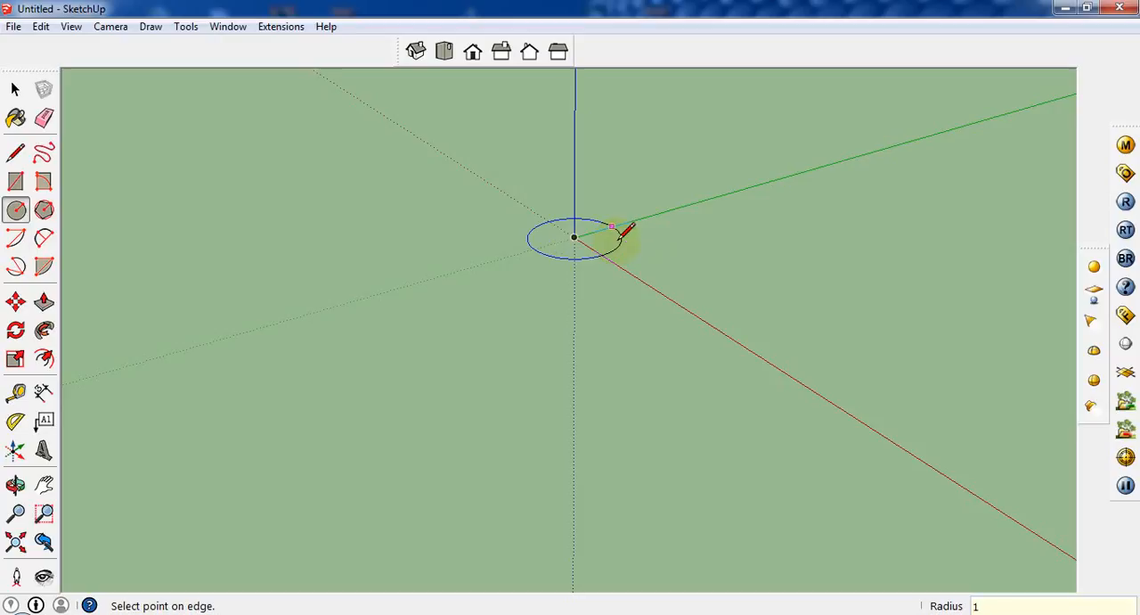
text(12)
key(Return)
scroll(588, 250, up, 6)
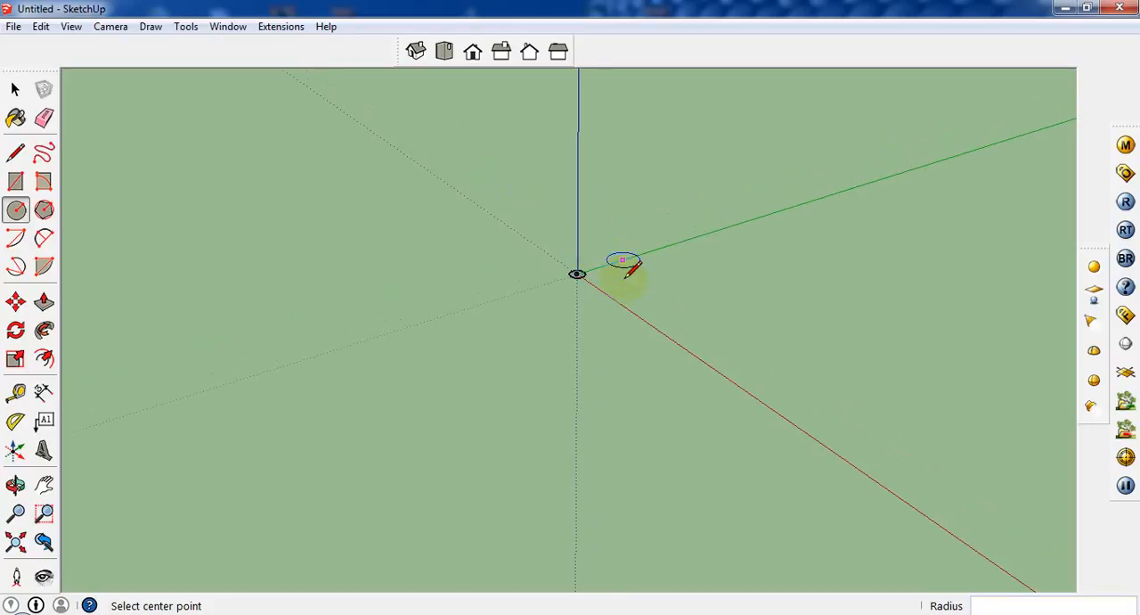
middle_drag(575, 175, 522, 233)
click(44, 302)
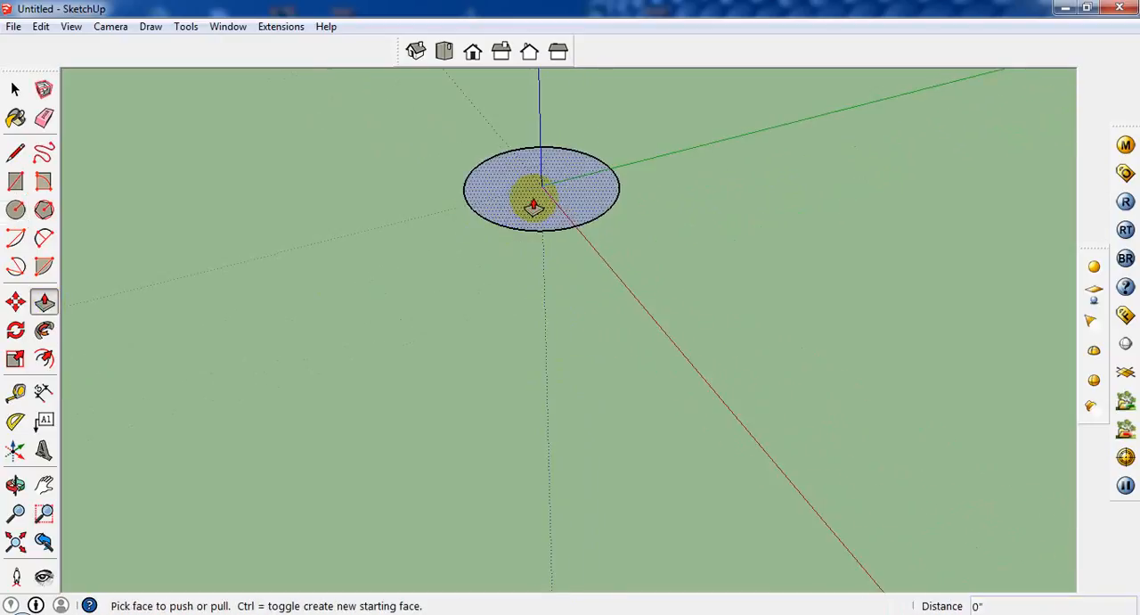
click(532, 196)
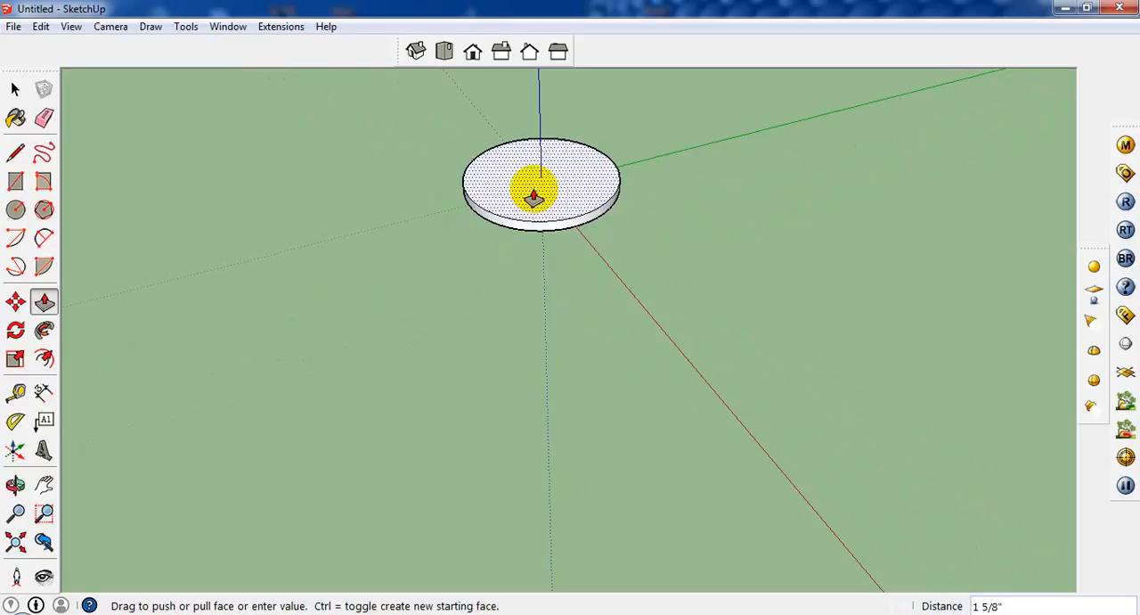
key(Escape)
Draw a 50-sided circle with a radius of 2 inches on the red axis, just outside the large circle
middle_drag(579, 253, 609, 310)
scroll(609, 309, down, 2)
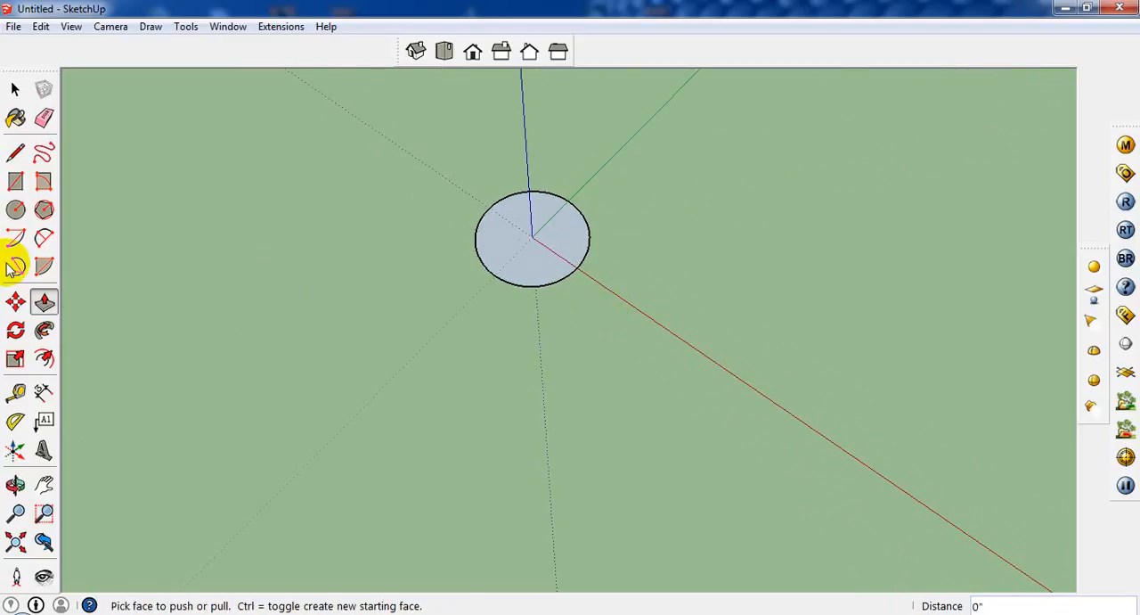
click(15, 210)
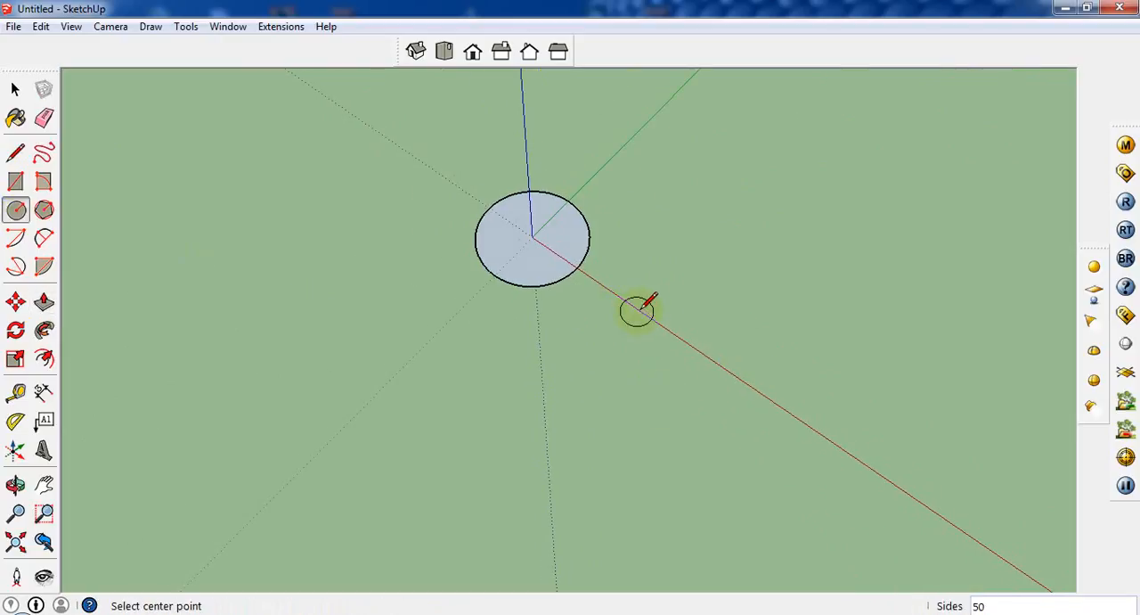
click(639, 309)
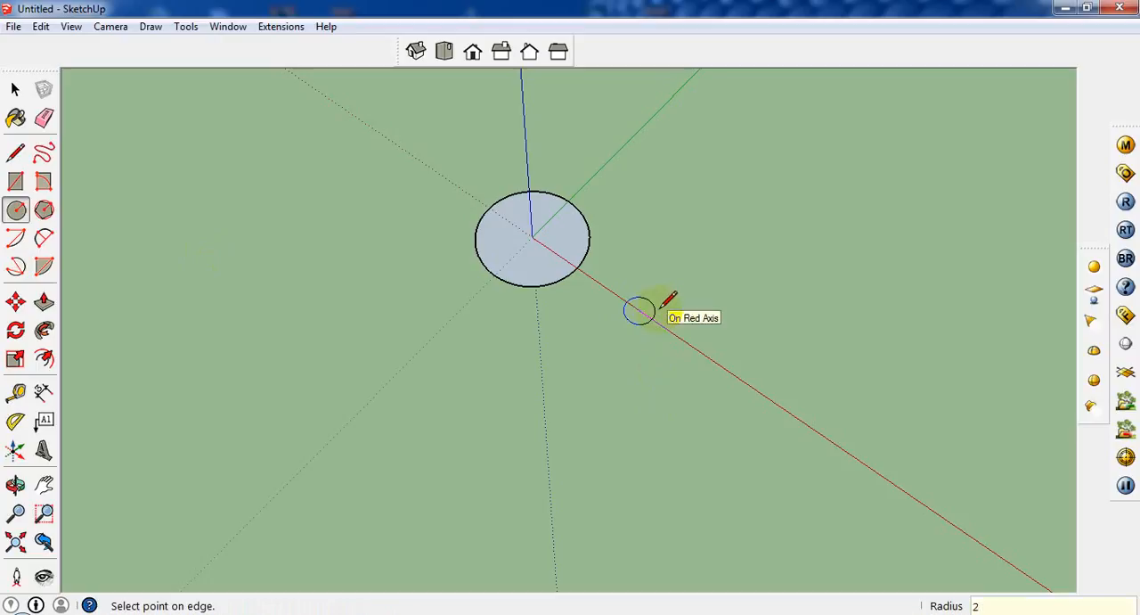
Extrude the small circle upward about 3 13/16 inches into a cylinder with Push/Pull
click(43, 301)
scroll(642, 331, up, 3)
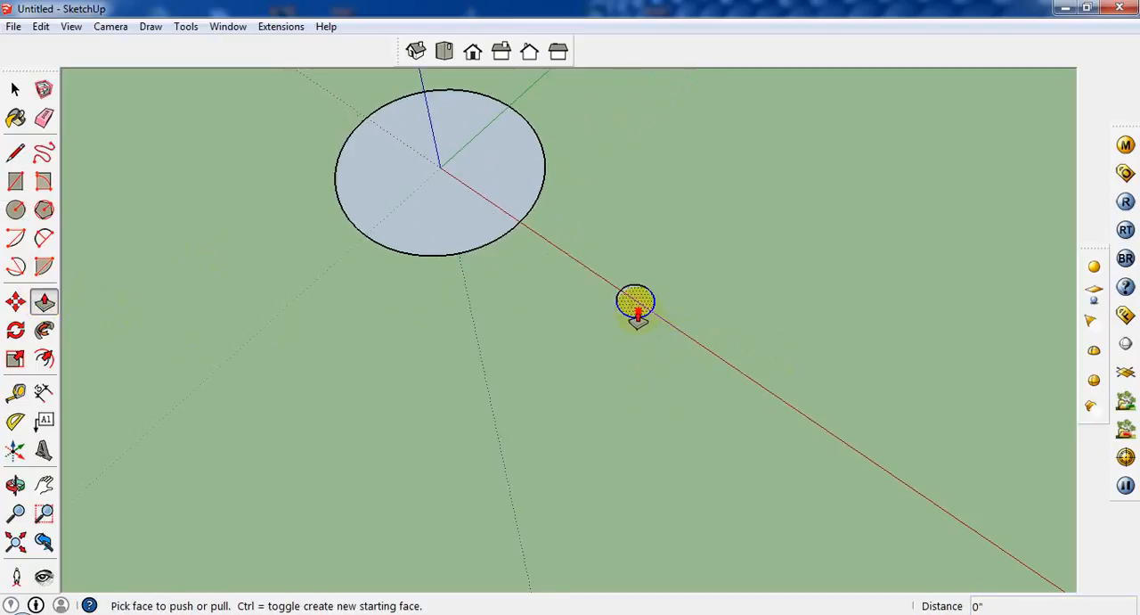
mouse_move(637, 311)
mouse_down()
mouse_move(642, 289)
mouse_move(655, 314)
mouse_up()
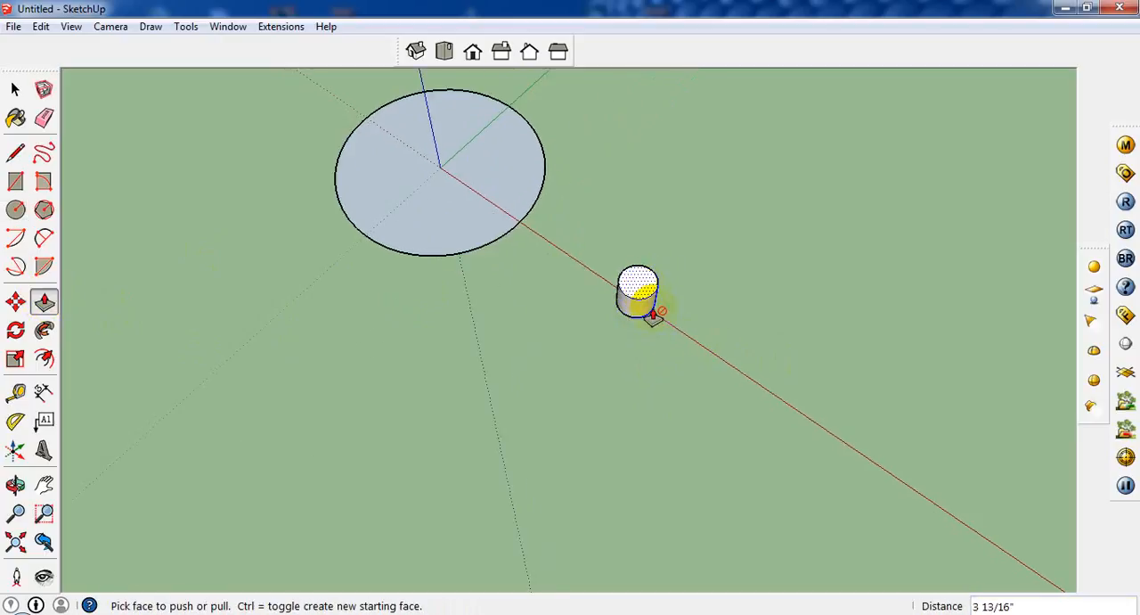
Offset the edge of the small cylinder's top face inward to form a concentric inner circle
scroll(651, 308, up, 2)
middle_drag(618, 232, 596, 219)
scroll(618, 238, up, 4)
middle_drag(665, 293, 542, 476)
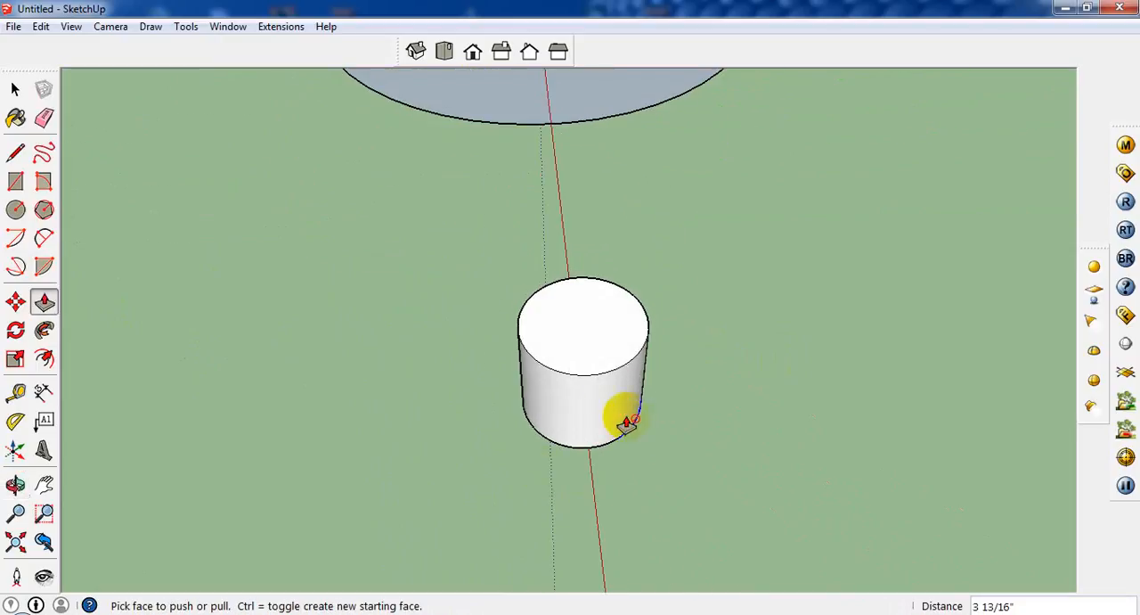
click(593, 363)
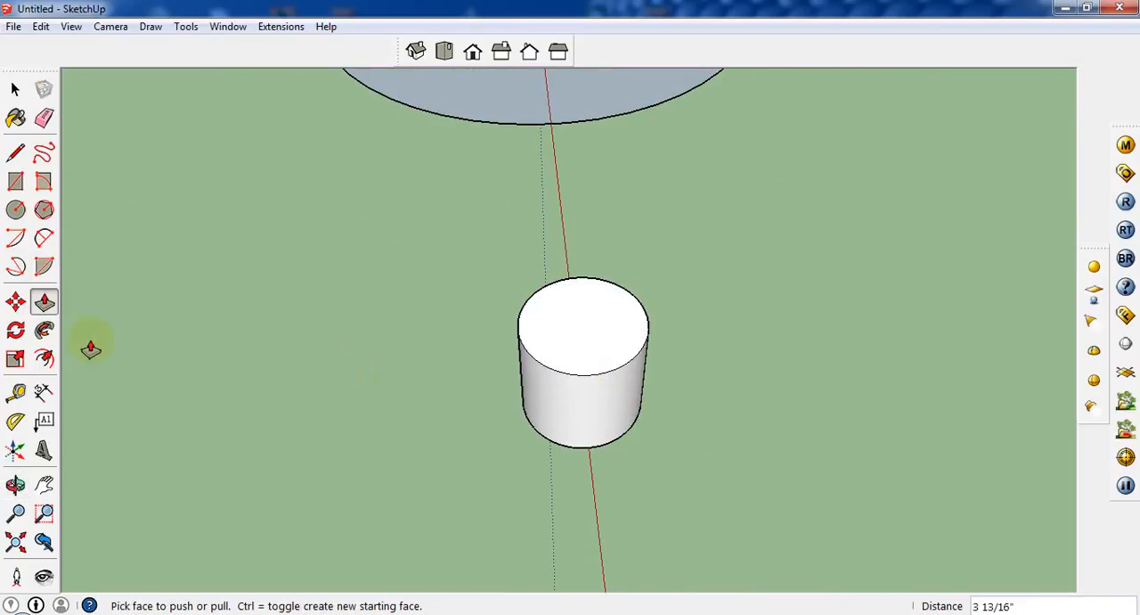
click(45, 358)
click(596, 339)
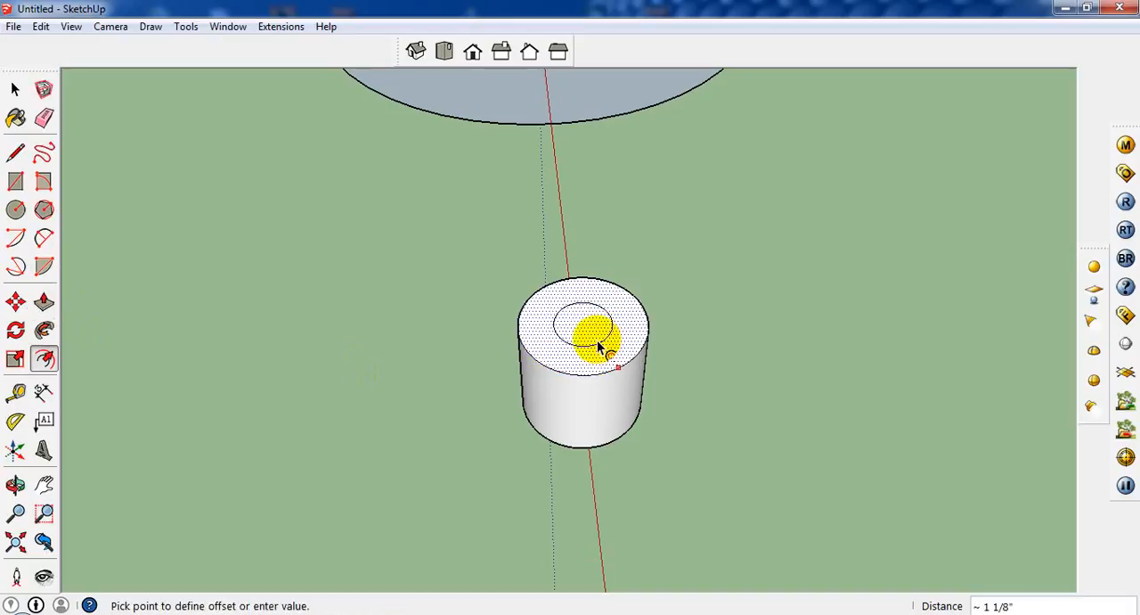
click(611, 356)
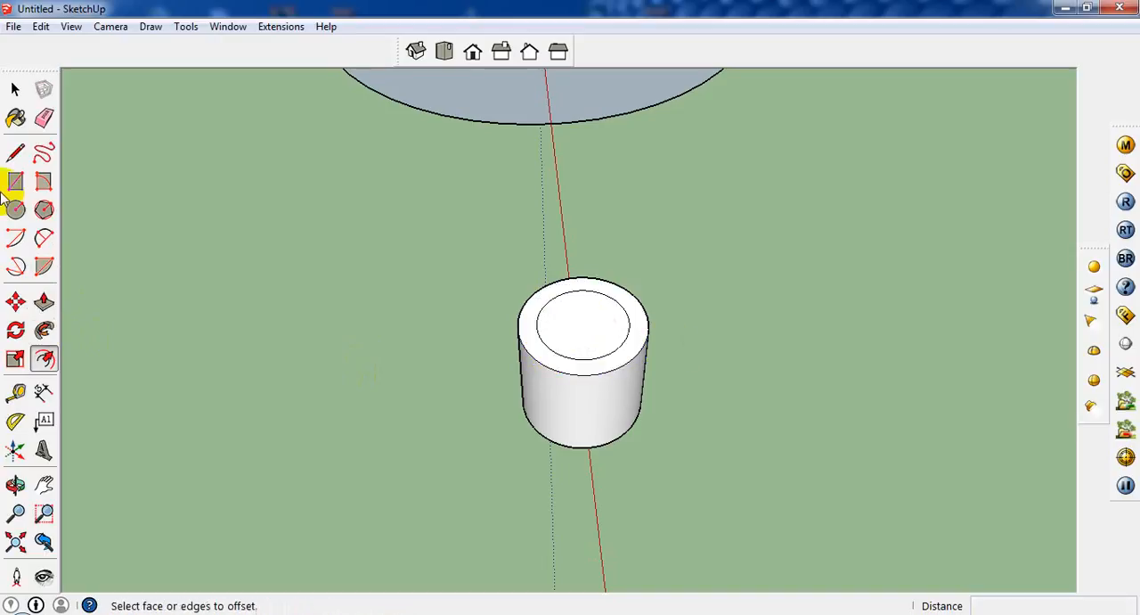
Move the inner circular face on the cylinder's top straight up 1 inch to form a tapered shoulder
click(15, 91)
click(578, 342)
click(15, 302)
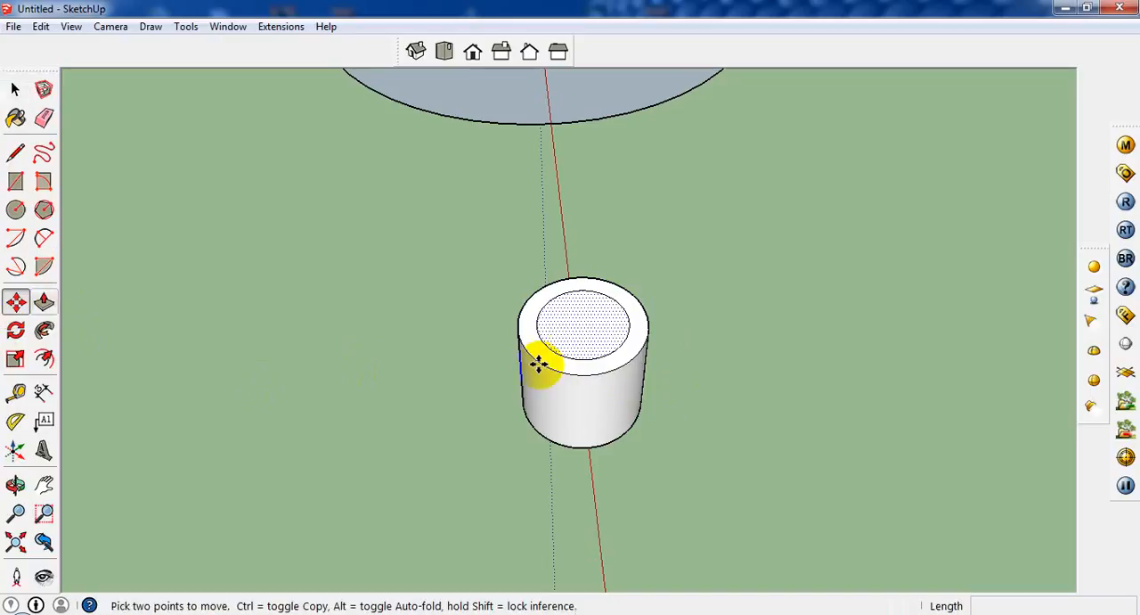
click(595, 343)
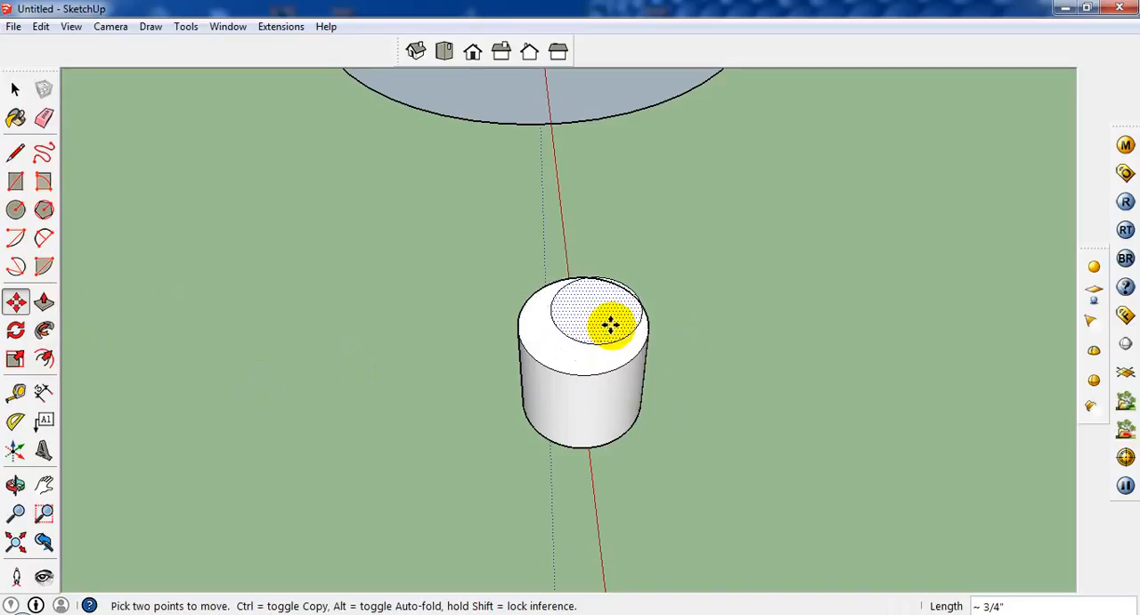
key(super)
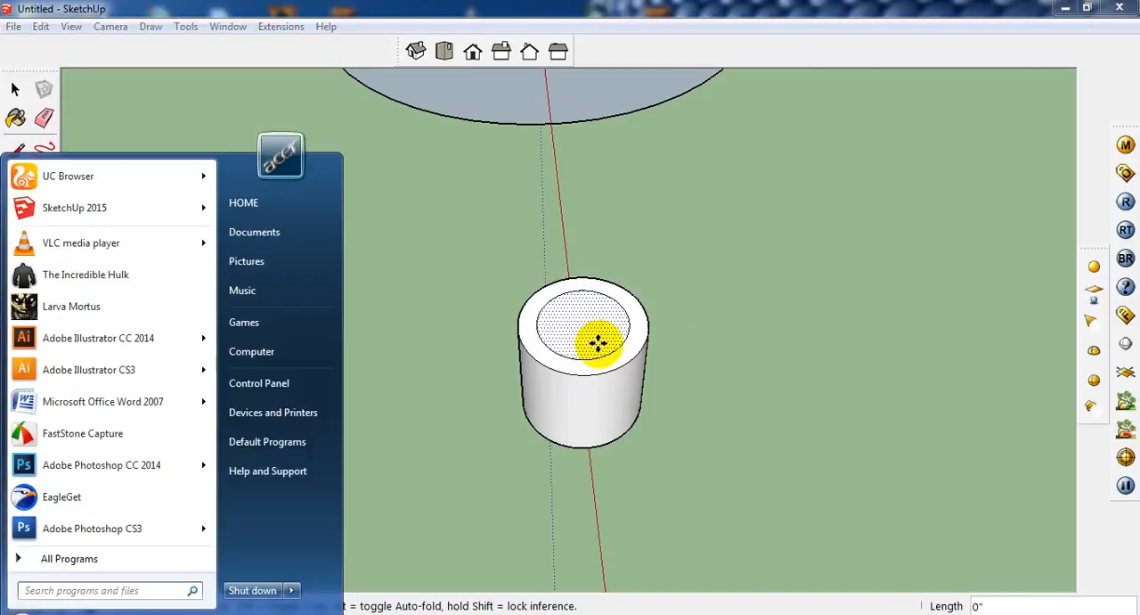
key(super)
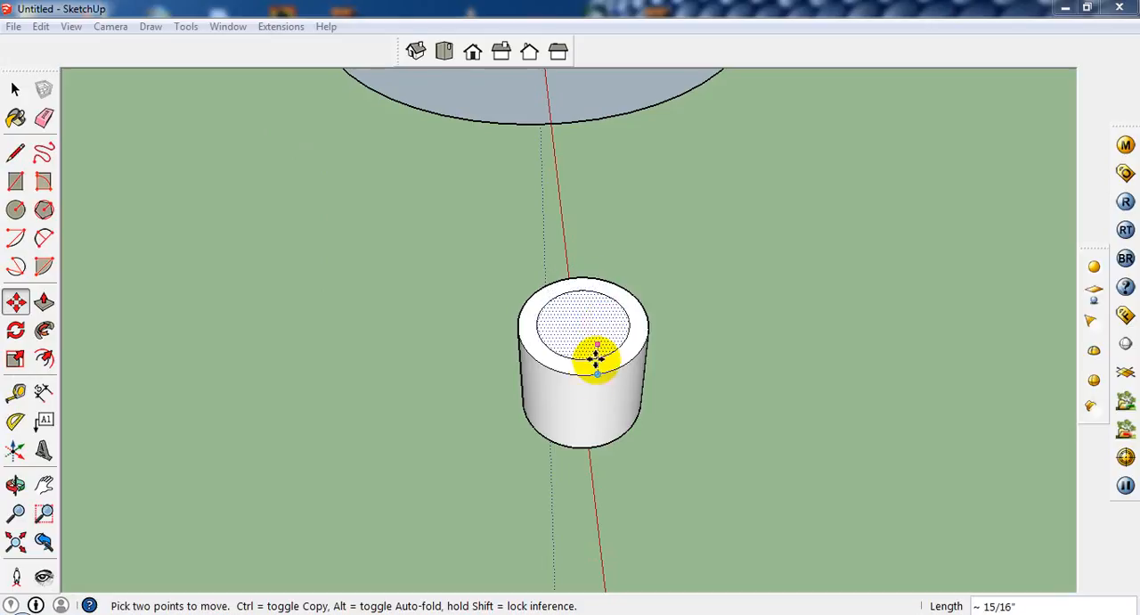
middle_drag(605, 315, 621, 255)
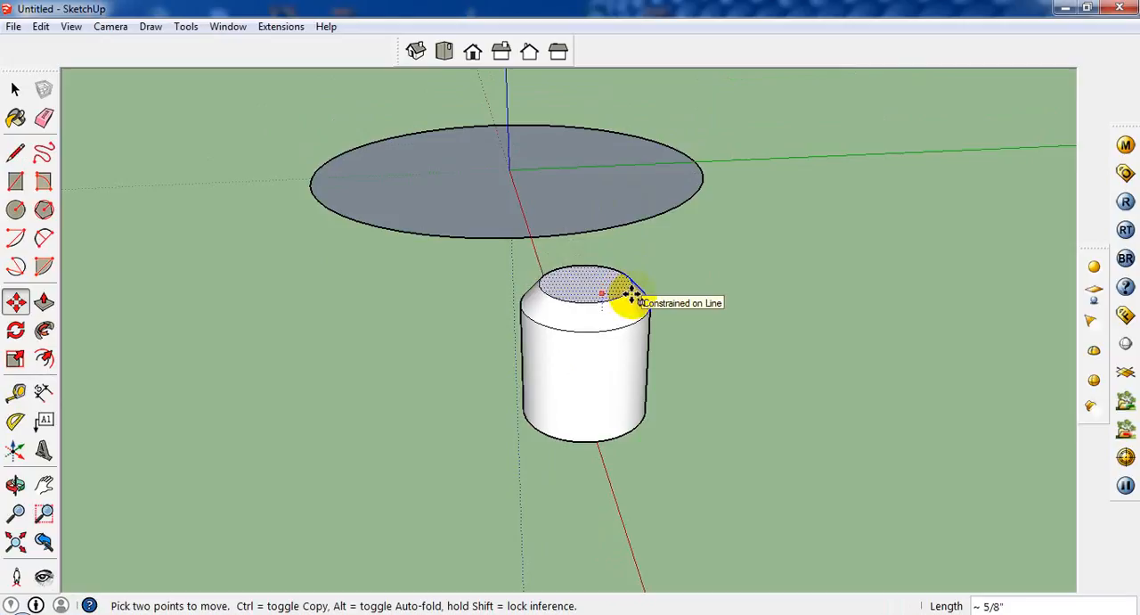
text(.)
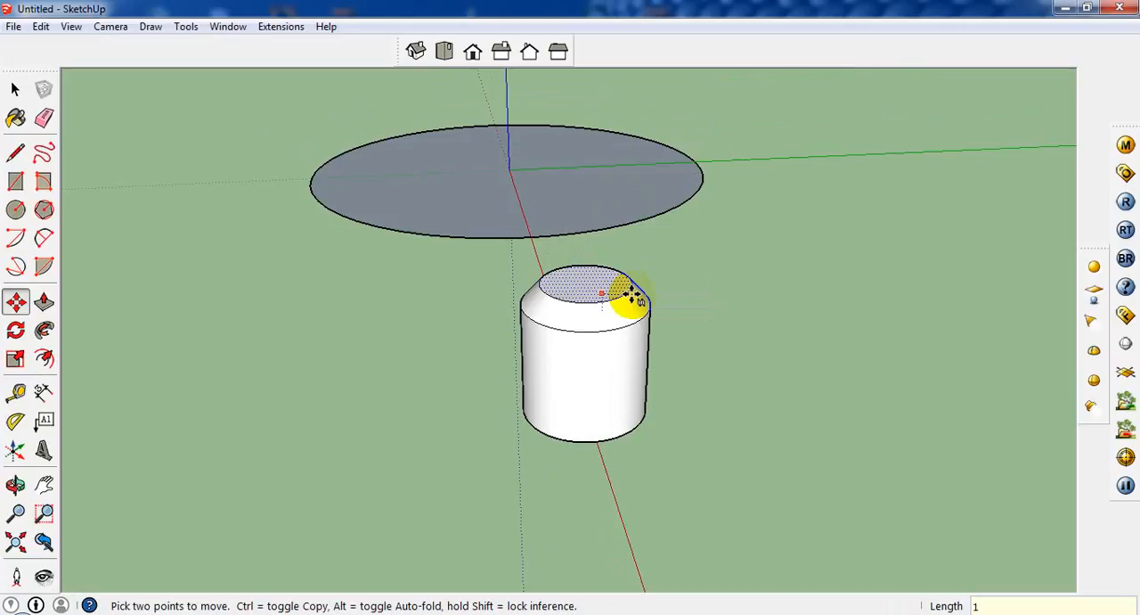
key(Return)
Try to stack a copy of the whole tapered cylinder on its own top and multiply the copy by 2x
click(15, 89)
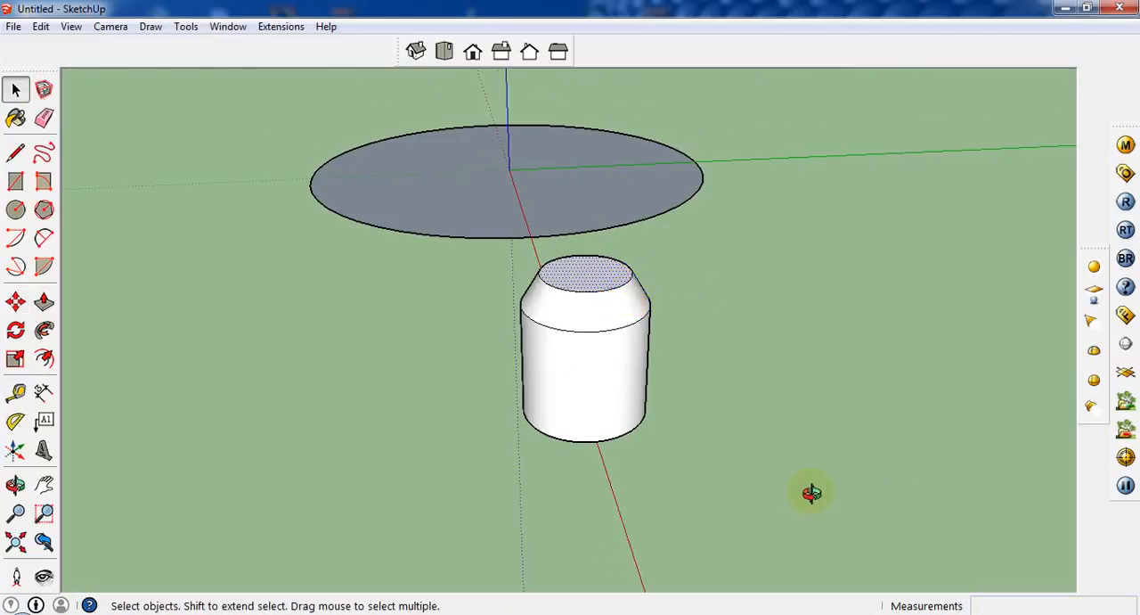
middle_drag(810, 493, 509, 458)
triple_click(555, 365)
middle_drag(667, 451, 481, 392)
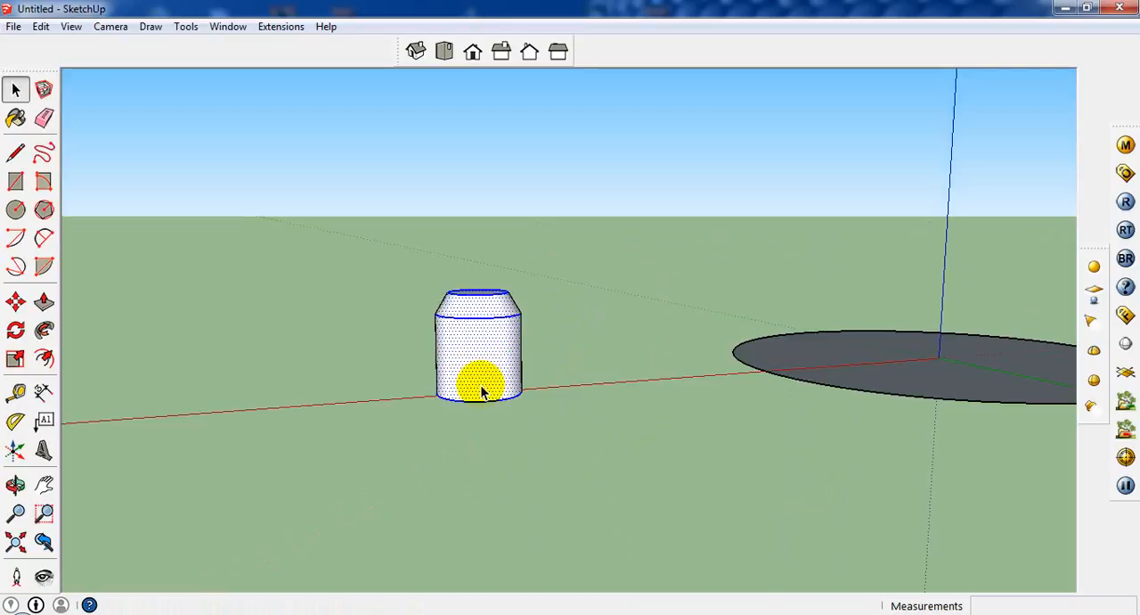
click(15, 302)
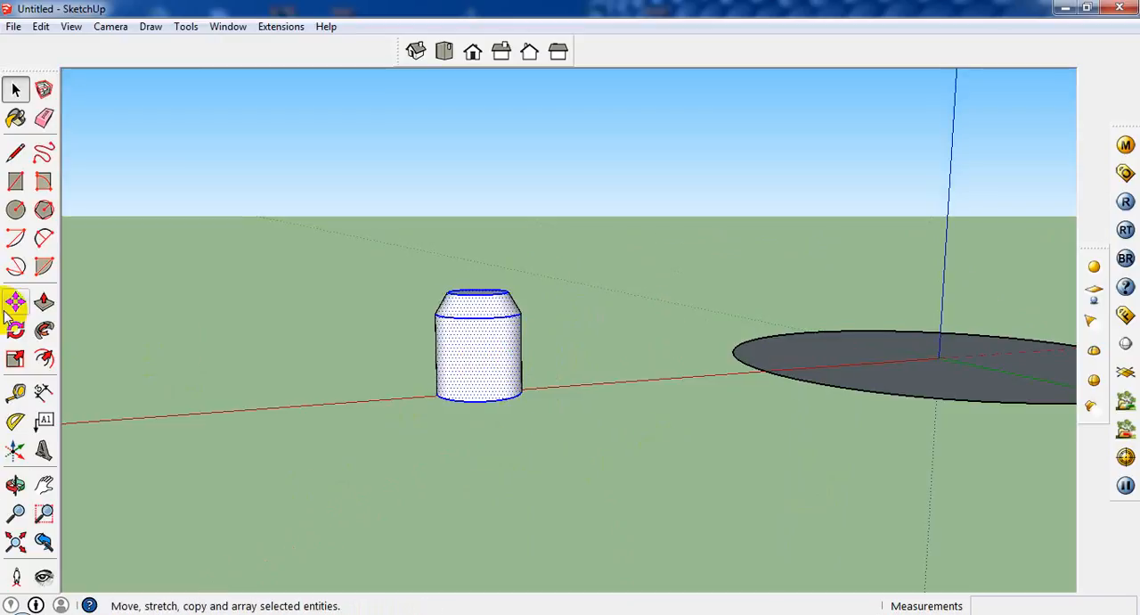
ctrl+click(484, 367)
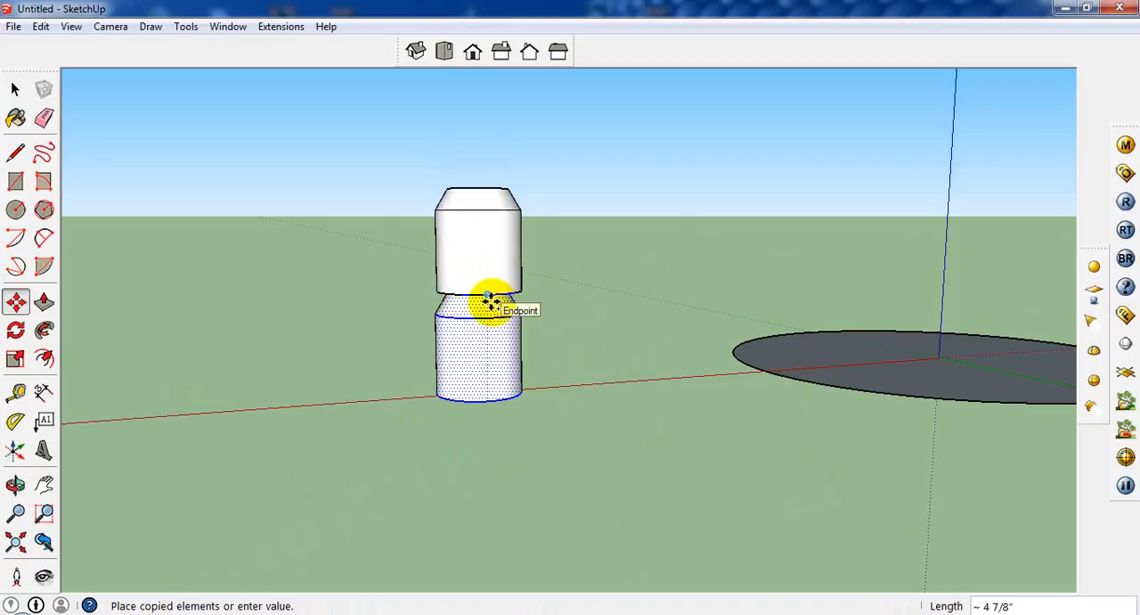
click(491, 304)
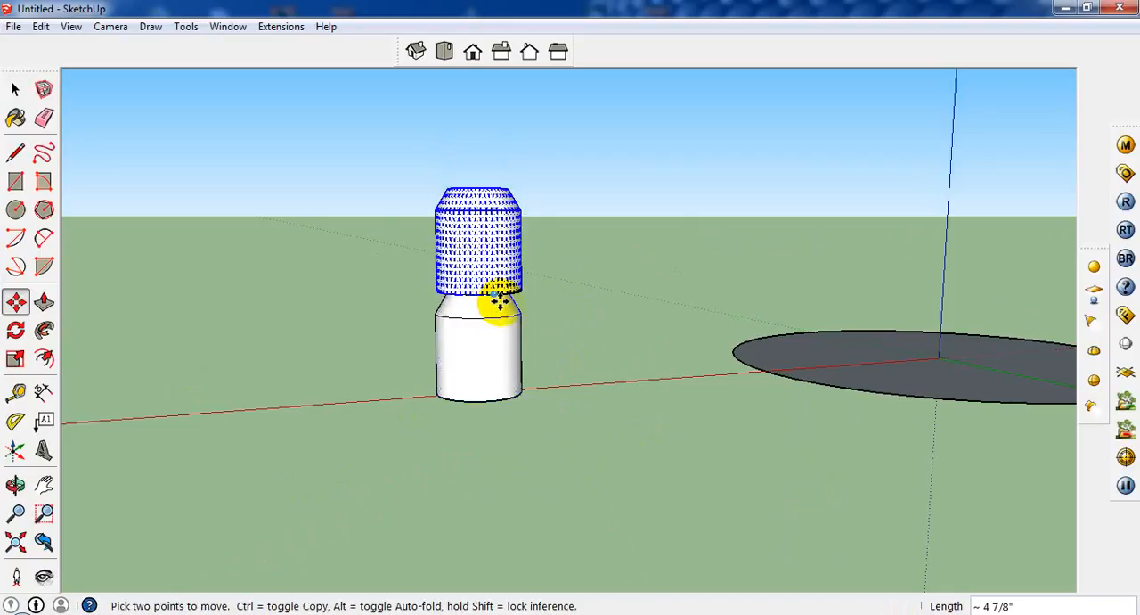
scroll(508, 316, down, 2)
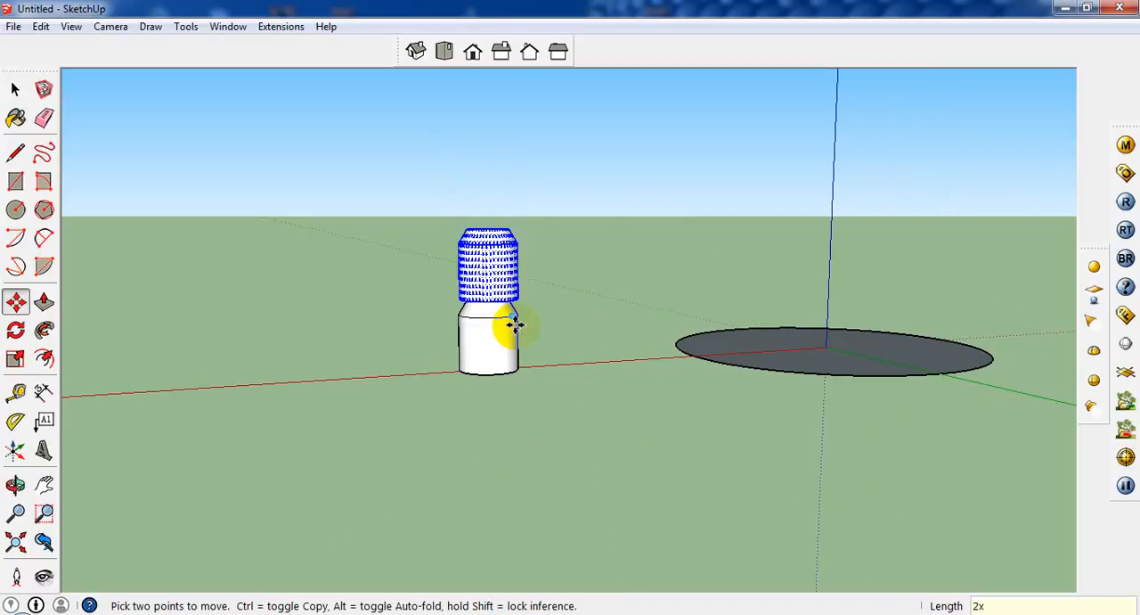
key(Return)
middle_drag(534, 273, 106, 93)
mouse_move(501, 313)
middle_down()
mouse_move(490, 327)
mouse_move(437, 152)
mouse_move(463, 240)
middle_up()
key(ctrl+z)
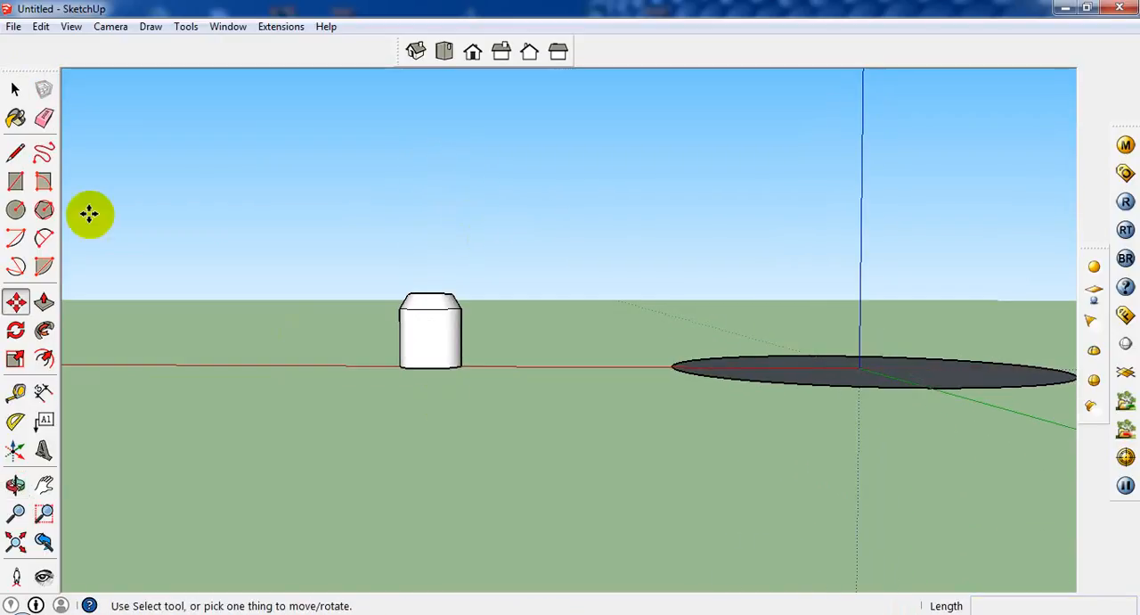
Copy the whole tapered cylinder about 4 13/16 inches straight up onto its own top and multiply the copy by 2x
click(15, 89)
click(430, 321)
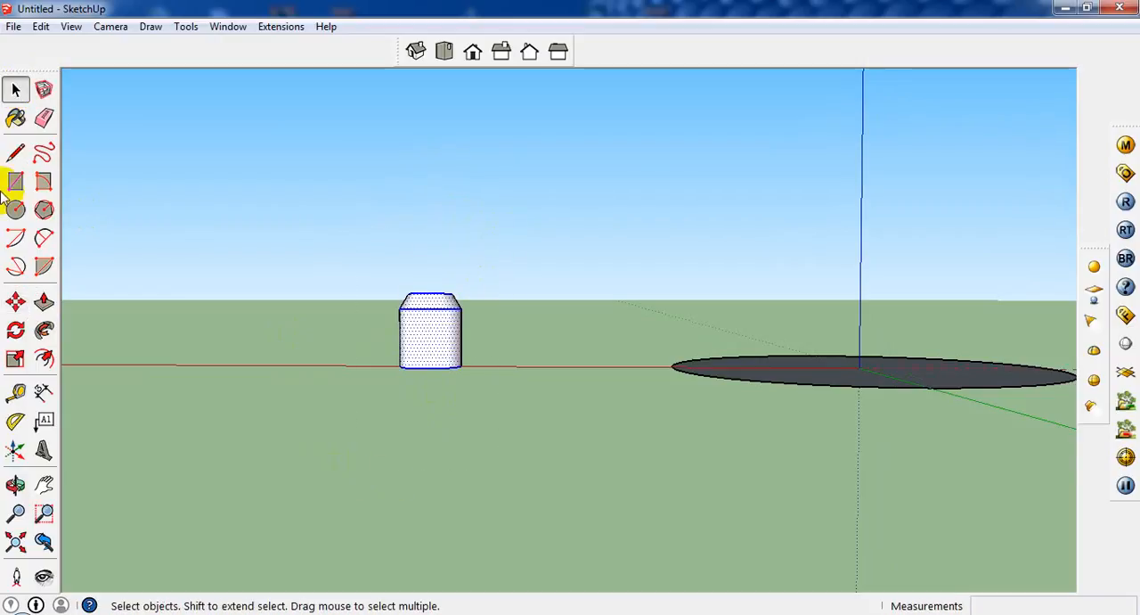
click(16, 302)
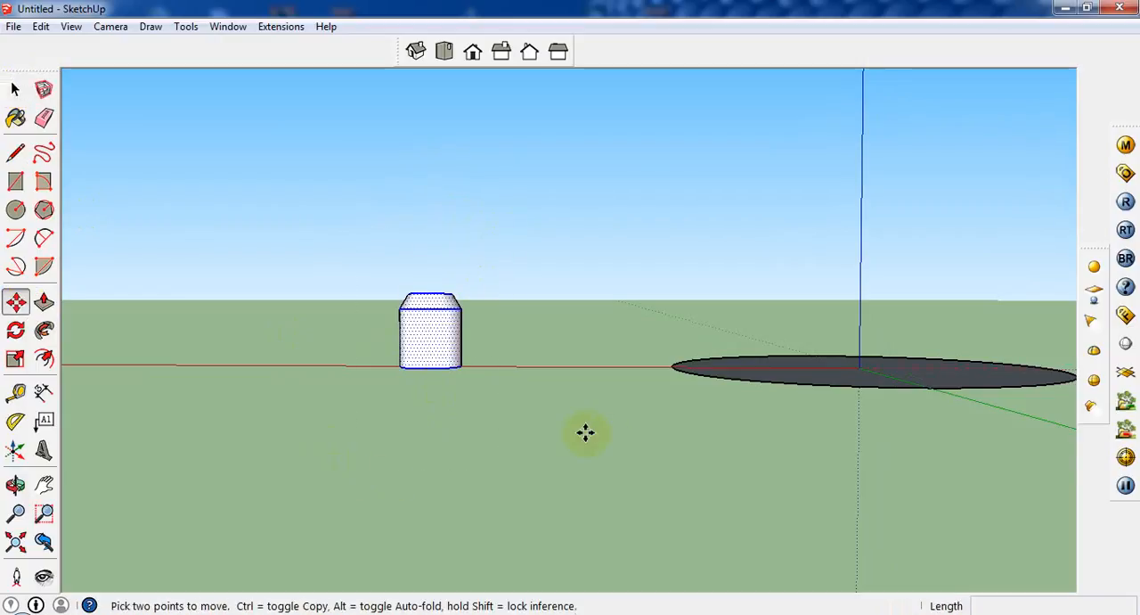
click(435, 369)
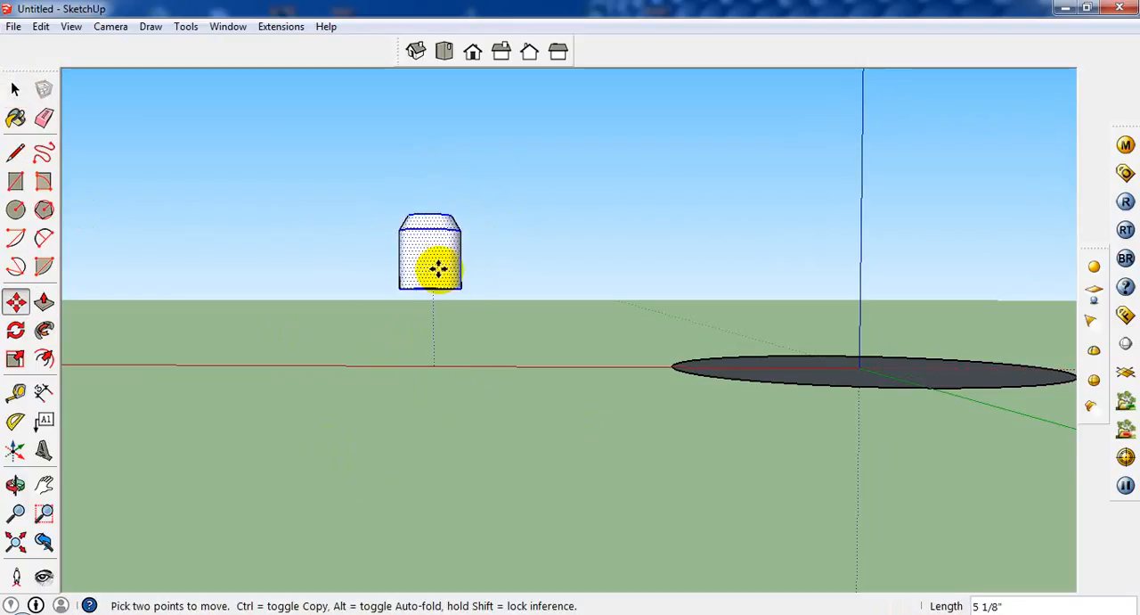
key(ctrl)
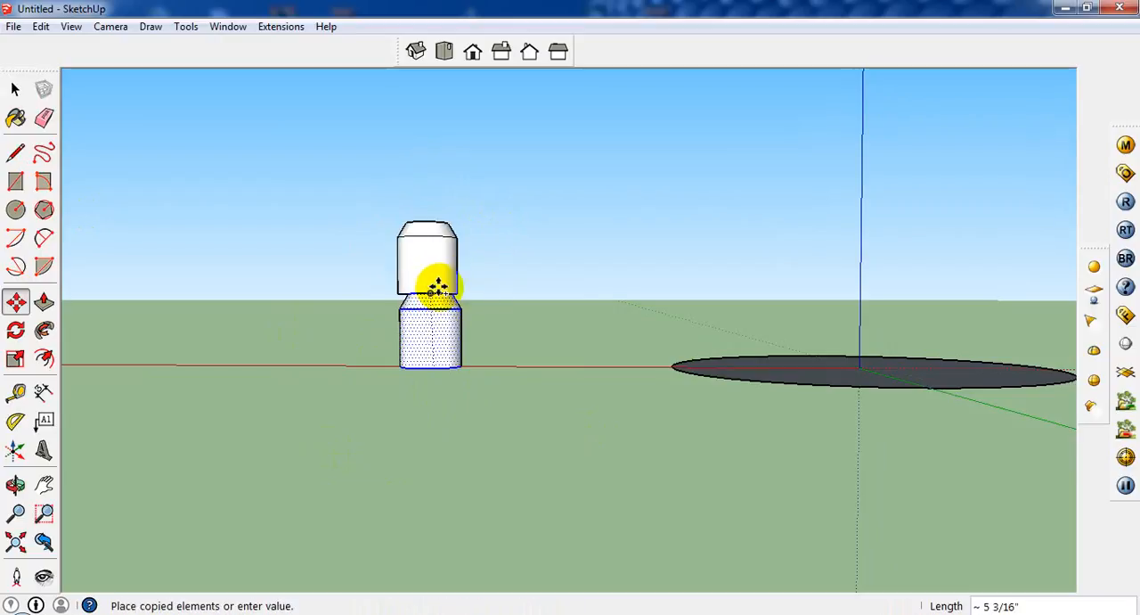
scroll(438, 286, up, 3)
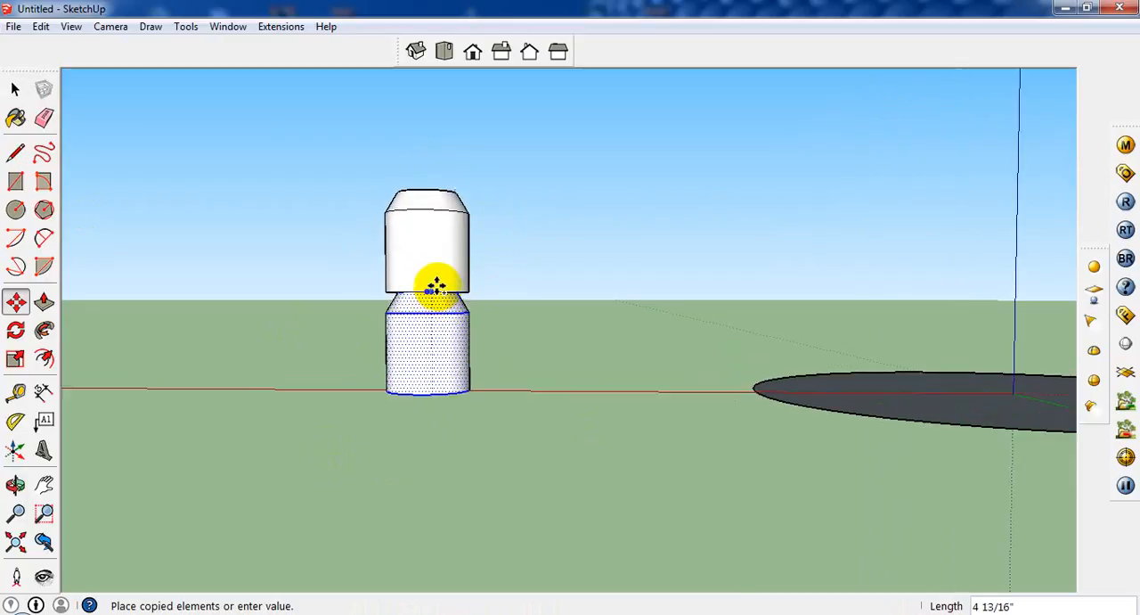
click(436, 286)
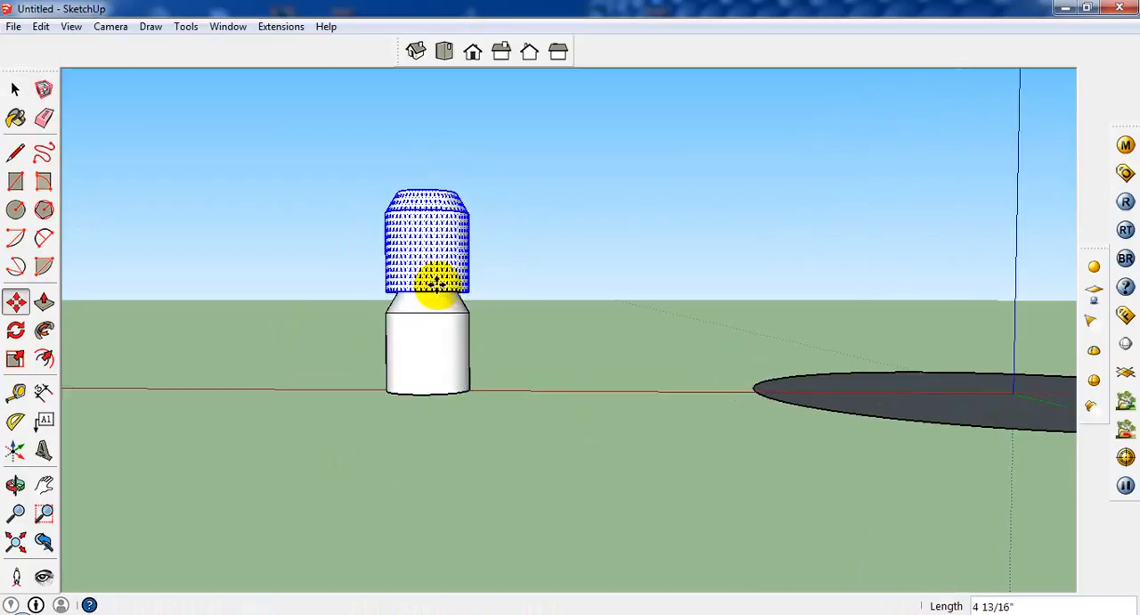
middle_drag(437, 283, 407, 404)
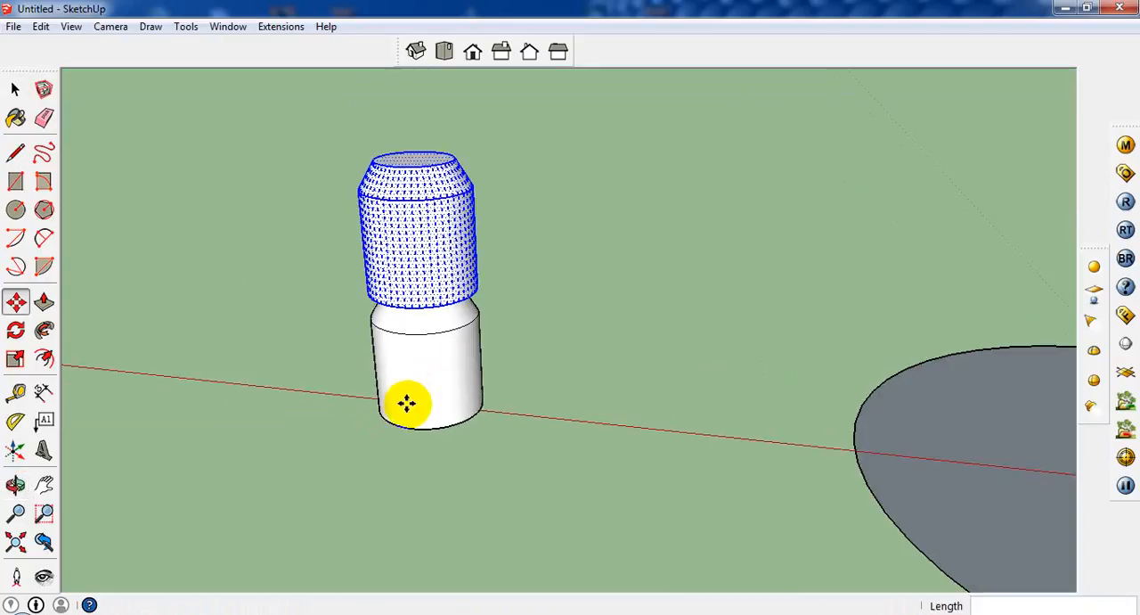
key(Return)
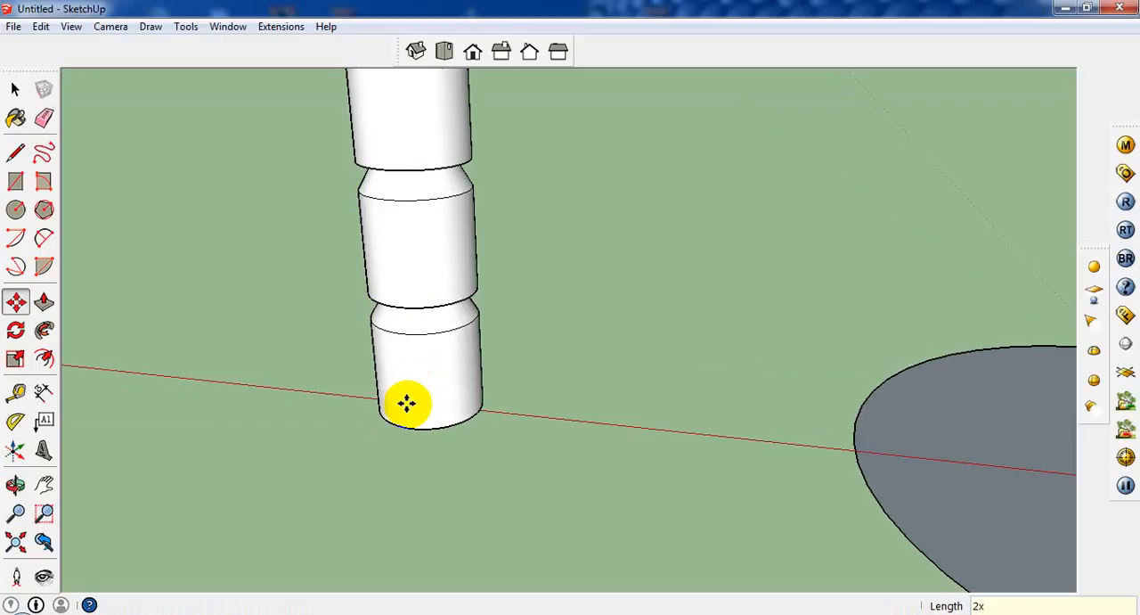
scroll(776, 426, down, 2)
scroll(710, 461, down, 3)
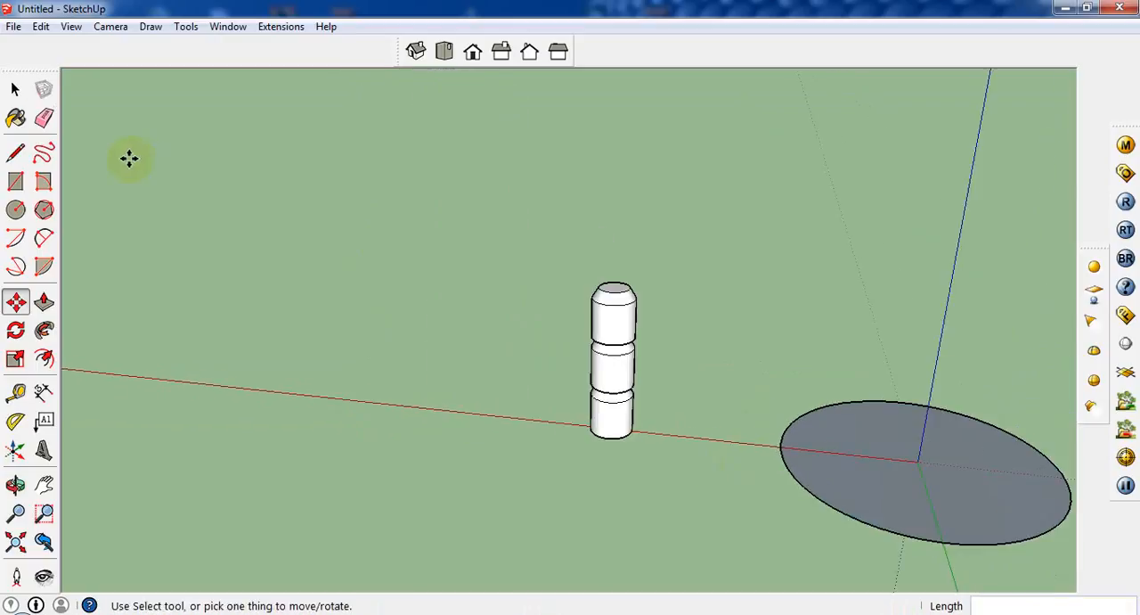
click(15, 89)
drag(713, 282, 575, 478)
middle_drag(576, 475, 909, 441)
click(891, 469)
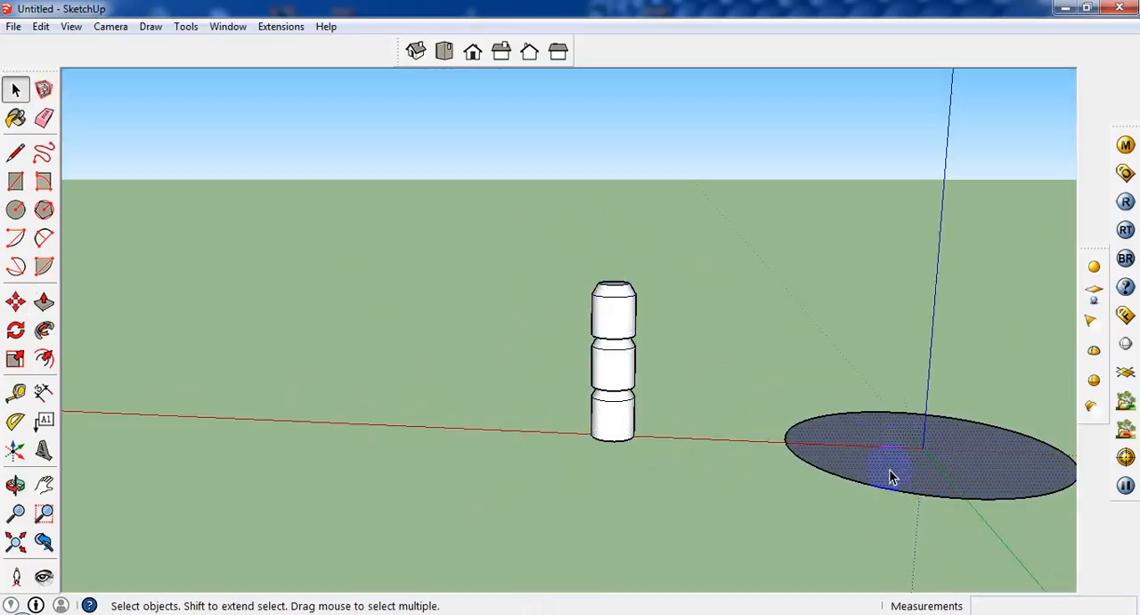
click(44, 302)
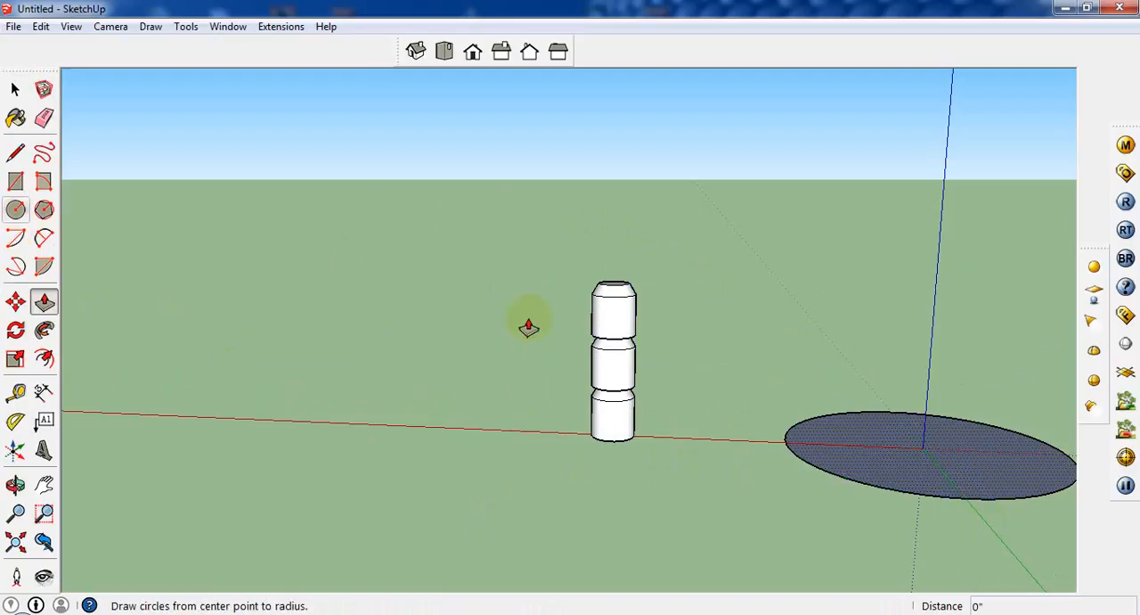
Draw a circle with a radius of about 8 1/2 inches on the red axis, on the column's far side from the large circle
click(15, 210)
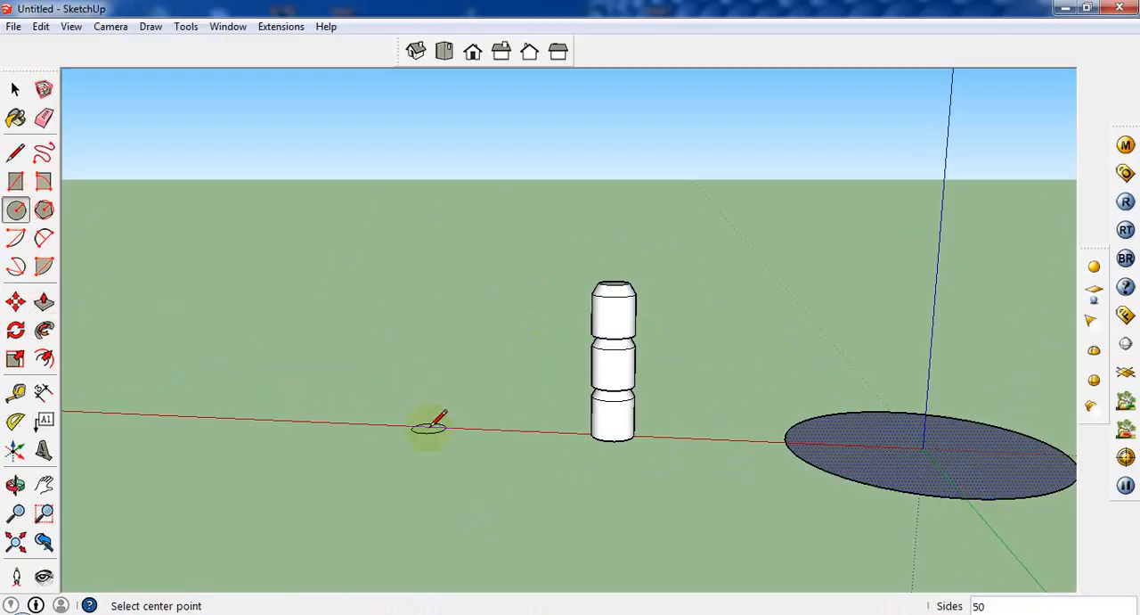
click(428, 427)
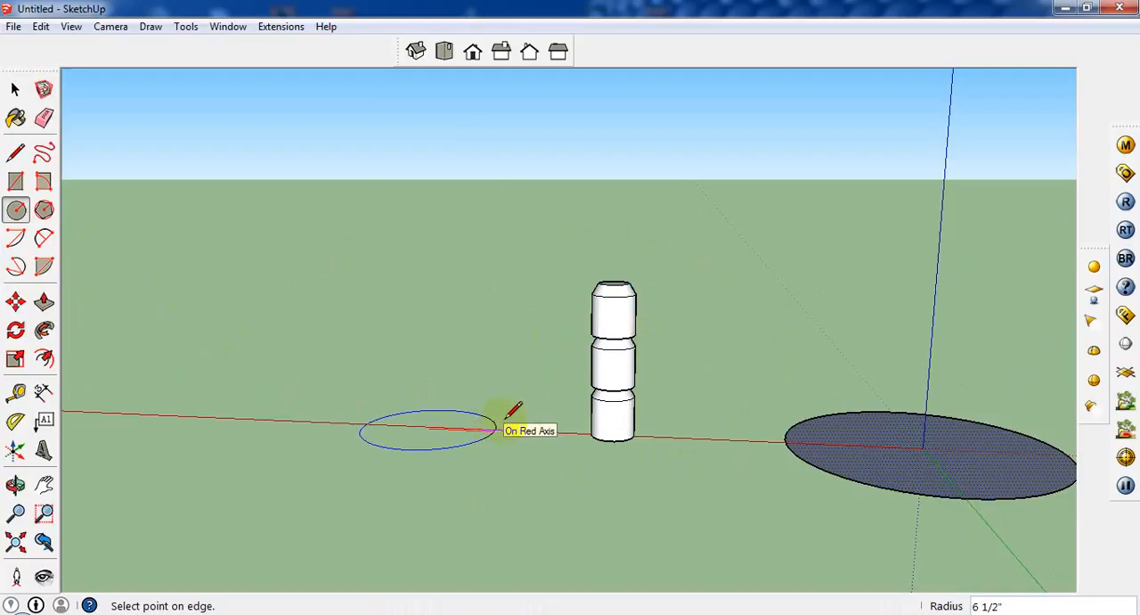
click(511, 417)
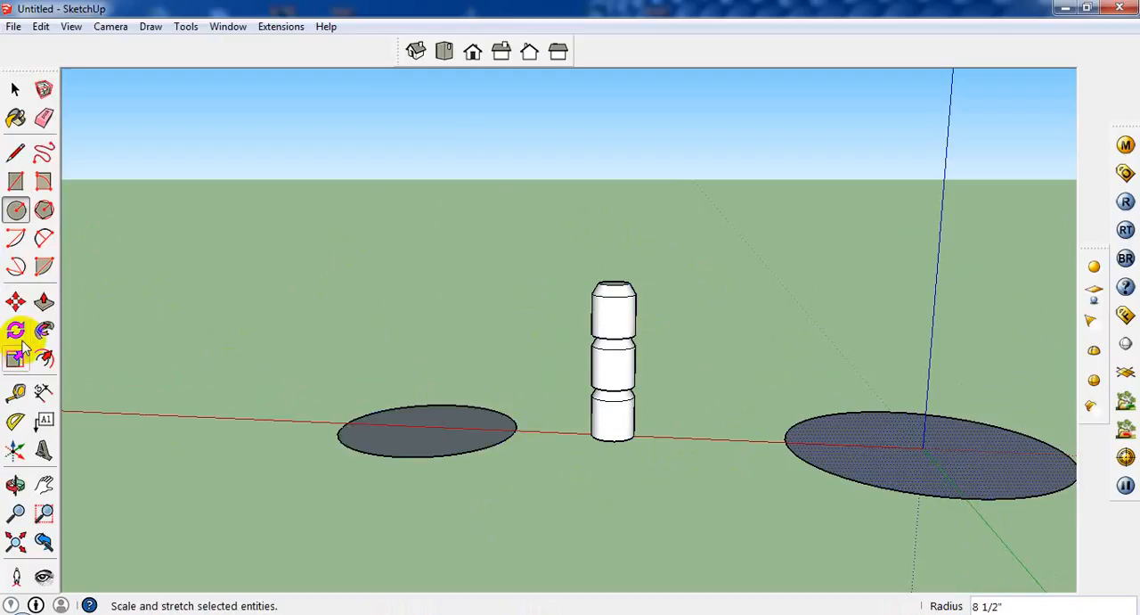
click(44, 303)
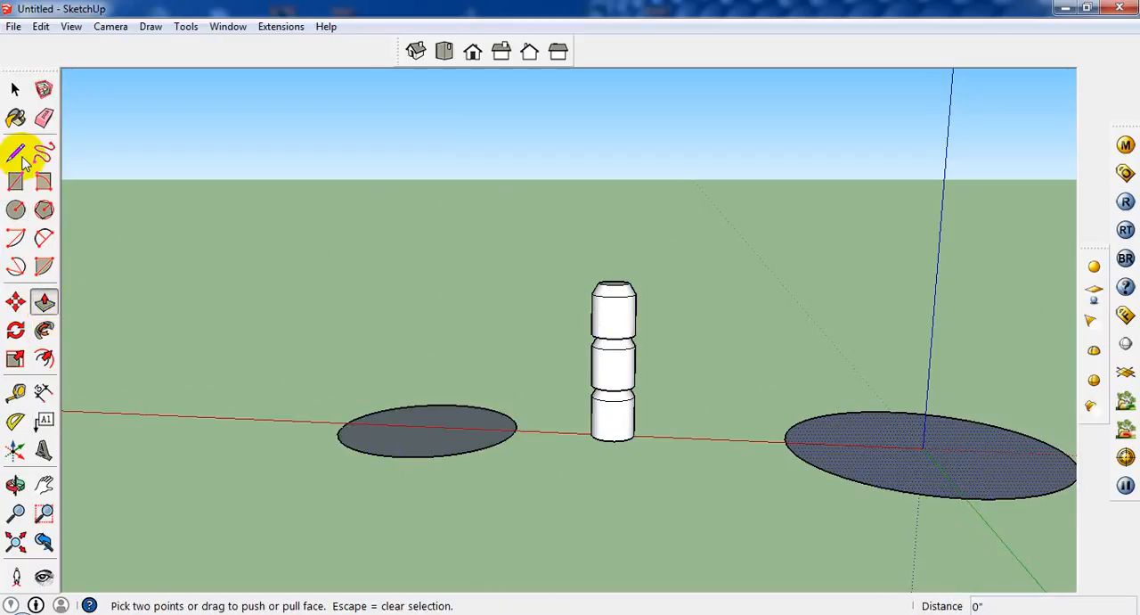
click(18, 118)
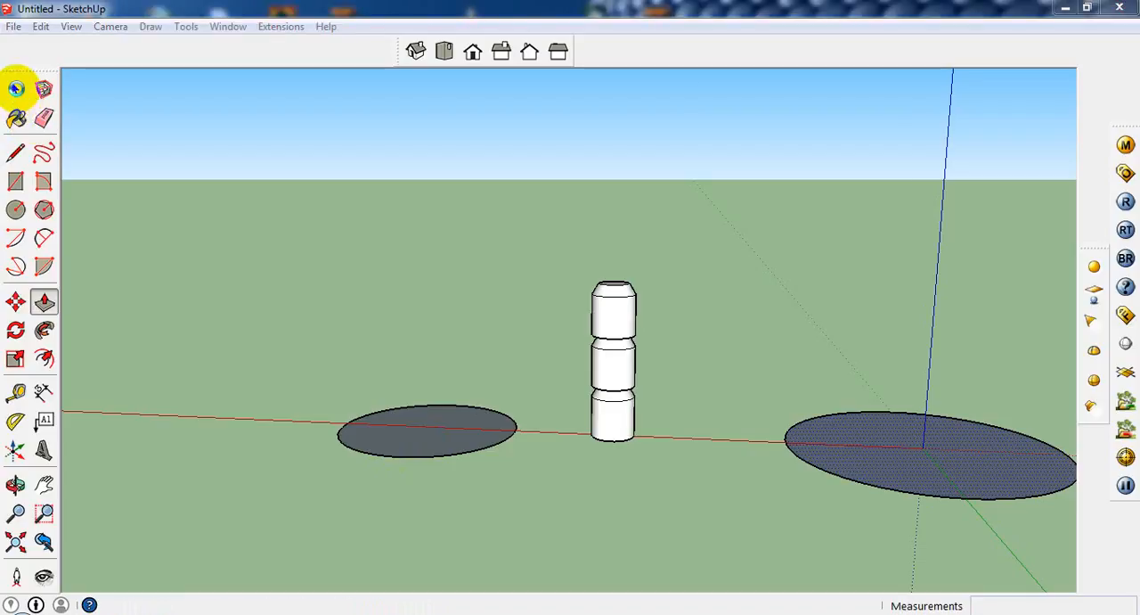
click(16, 89)
click(895, 102)
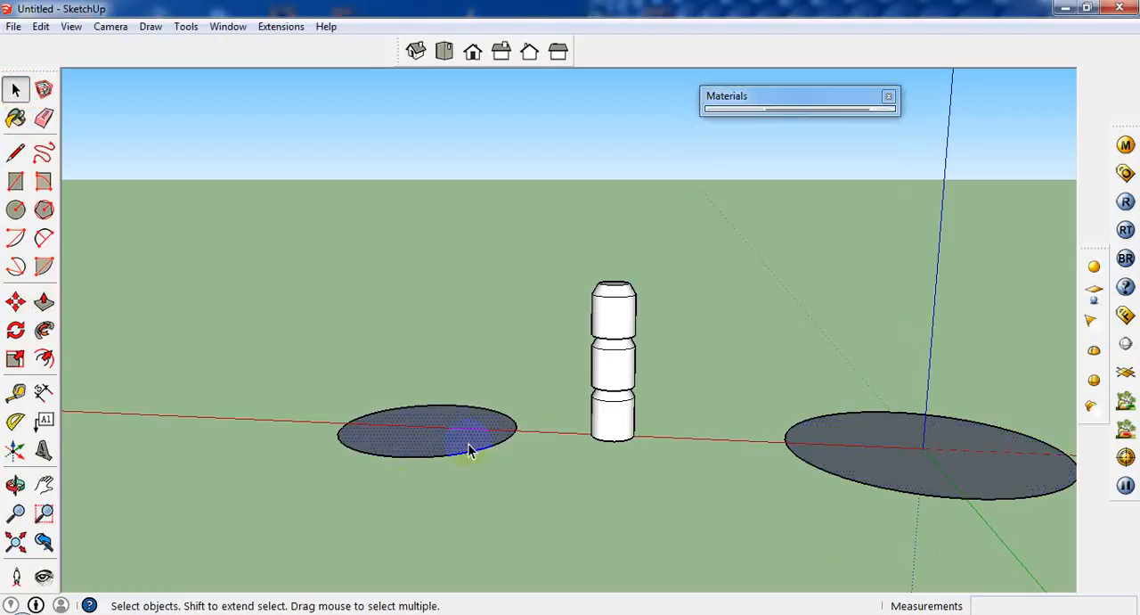
click(964, 452)
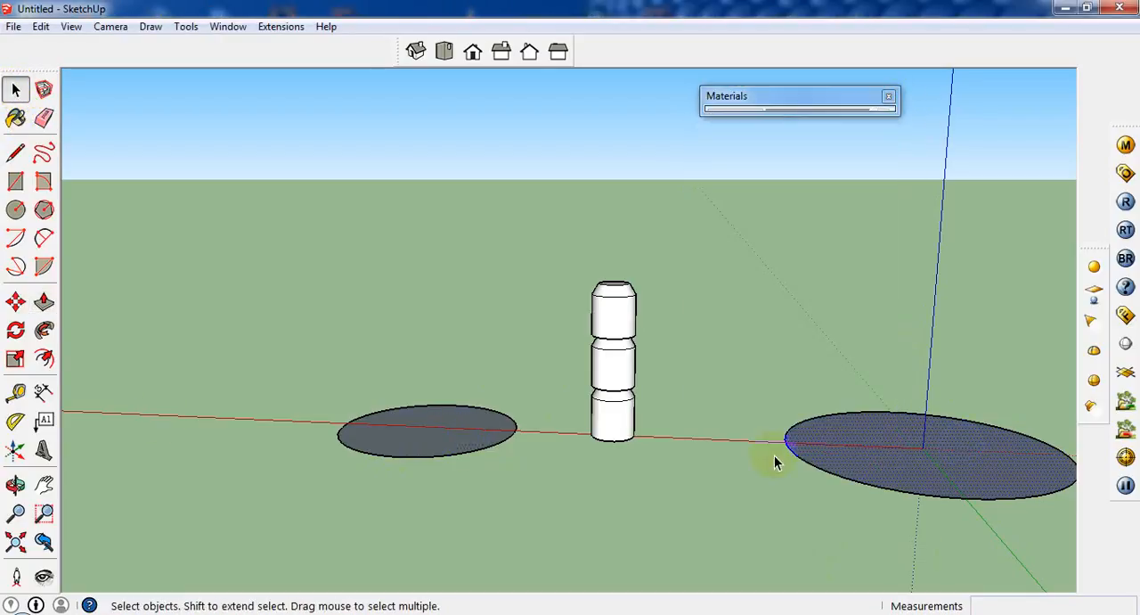
click(44, 302)
click(428, 429)
key(Escape)
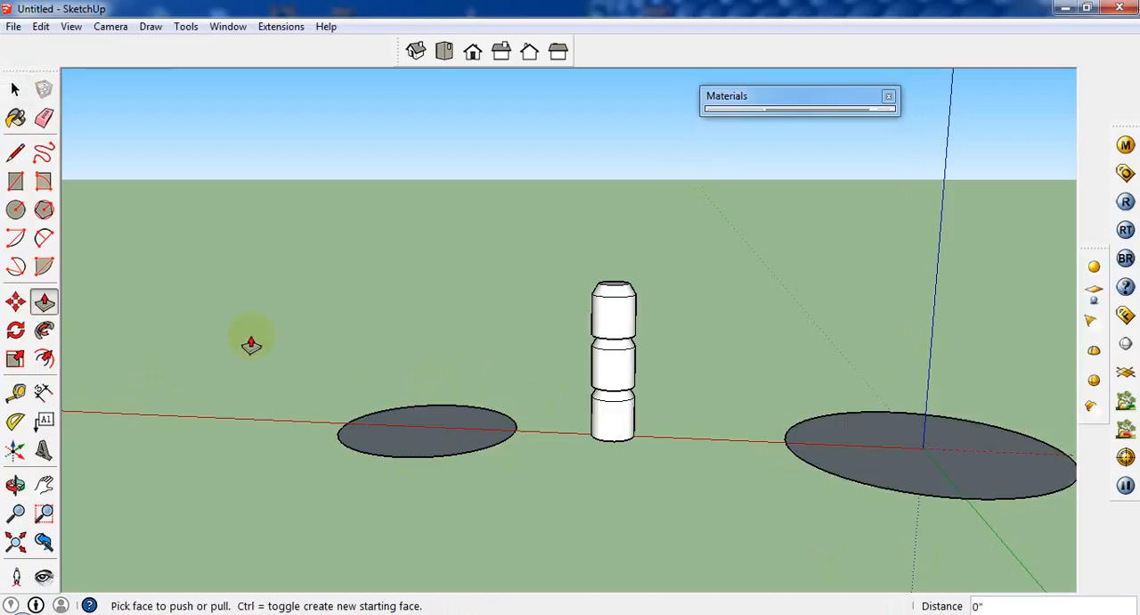
Extrude the newly drawn smaller circular face up 10 inches into a cylinder
click(15, 89)
click(350, 435)
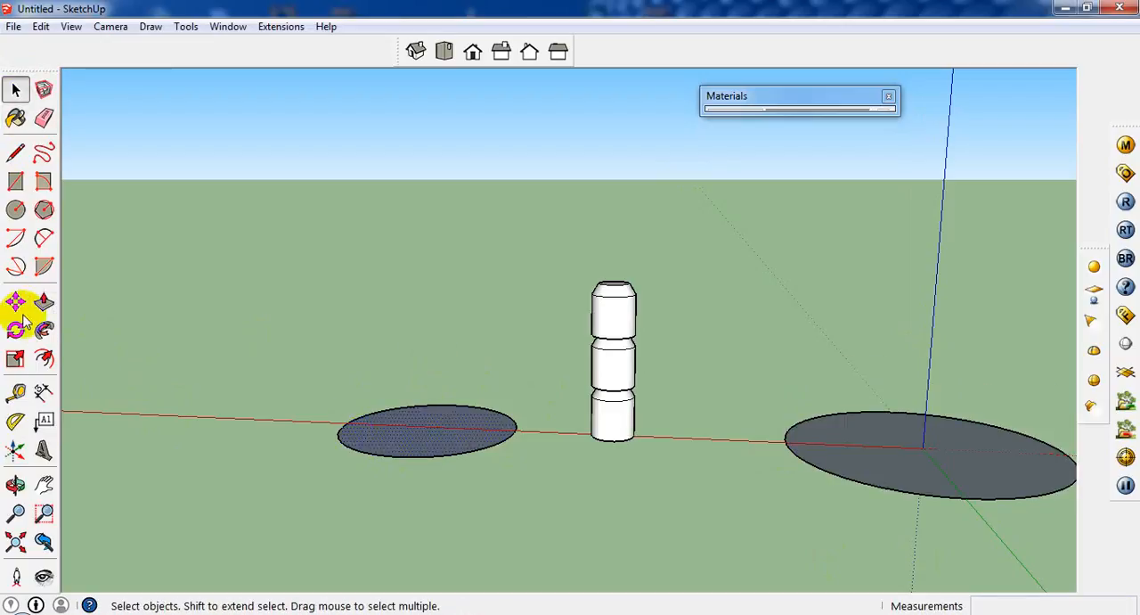
click(44, 302)
click(449, 433)
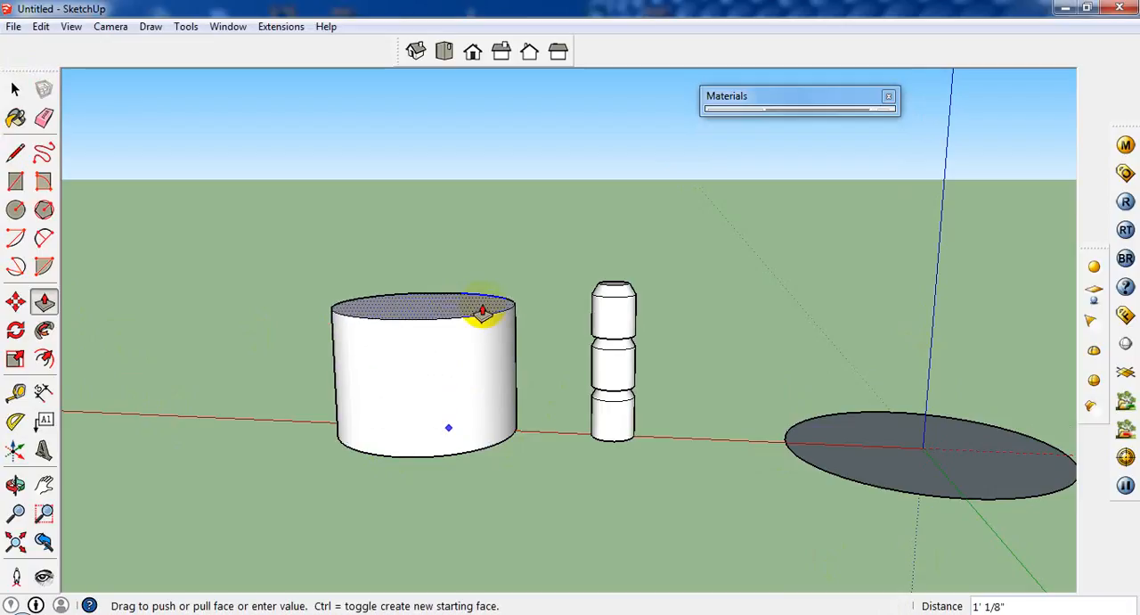
key(Return)
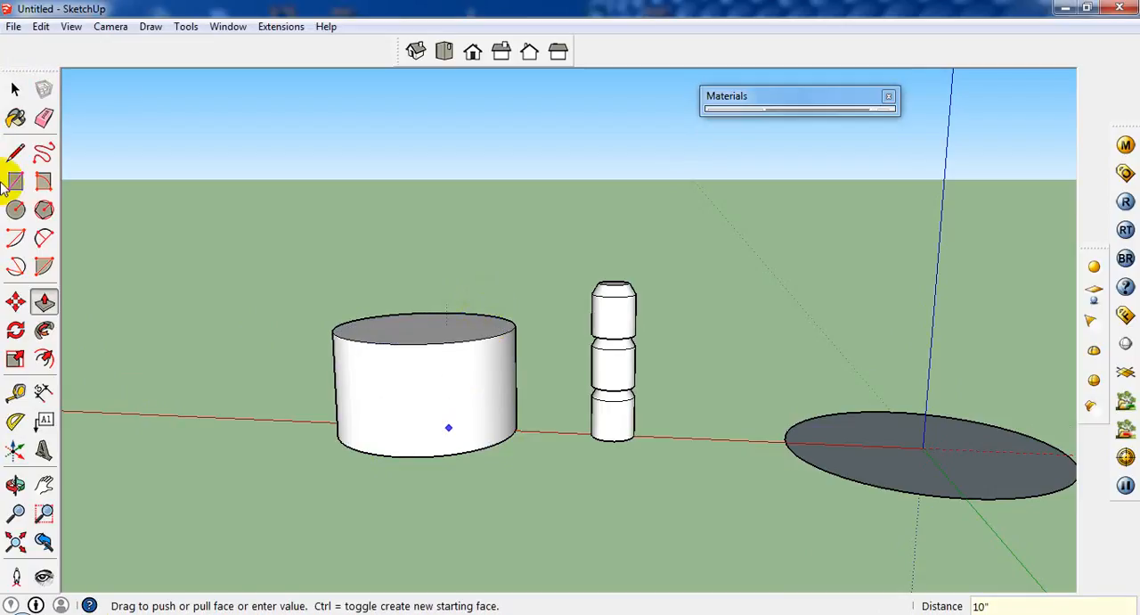
Scale the wide cylinder's top face uniformly about its center to about 0.73 to taper the body into a lampshade shape
click(18, 91)
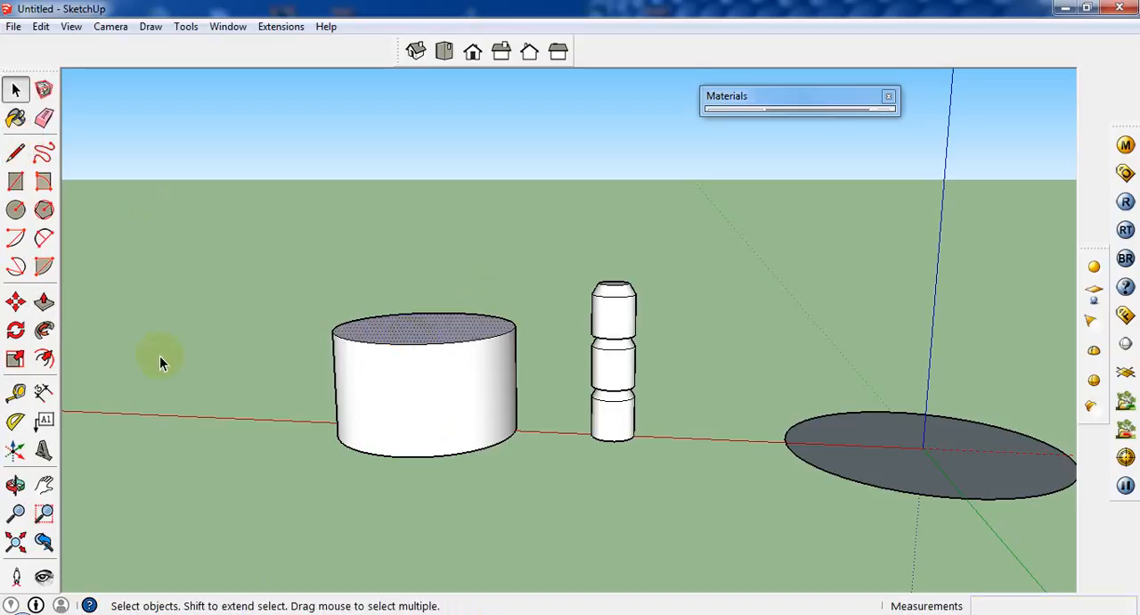
click(15, 358)
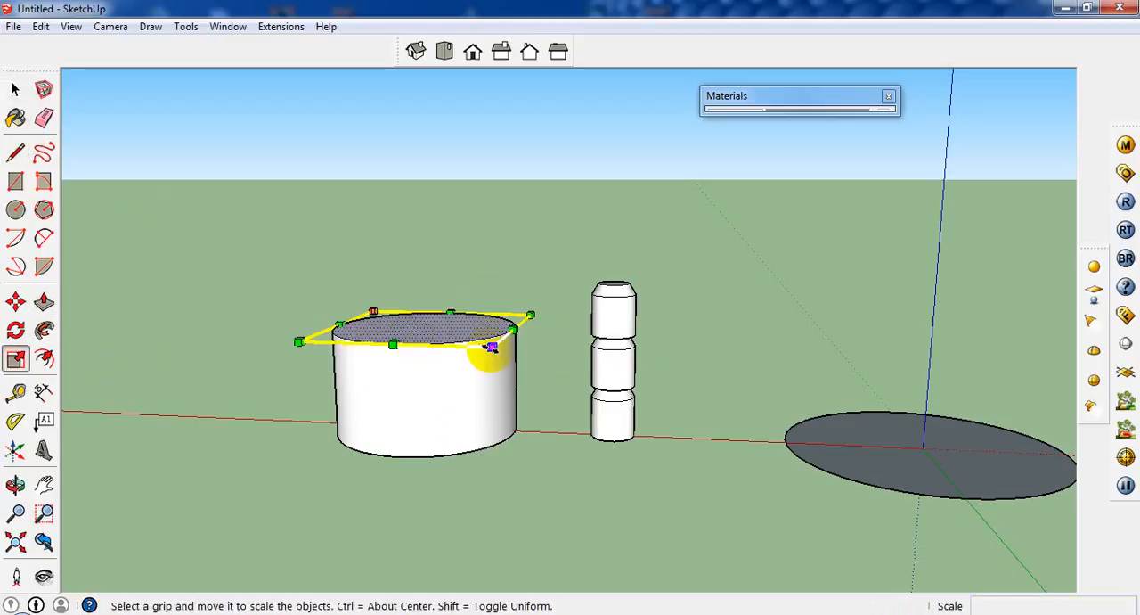
middle_drag(491, 348, 500, 398)
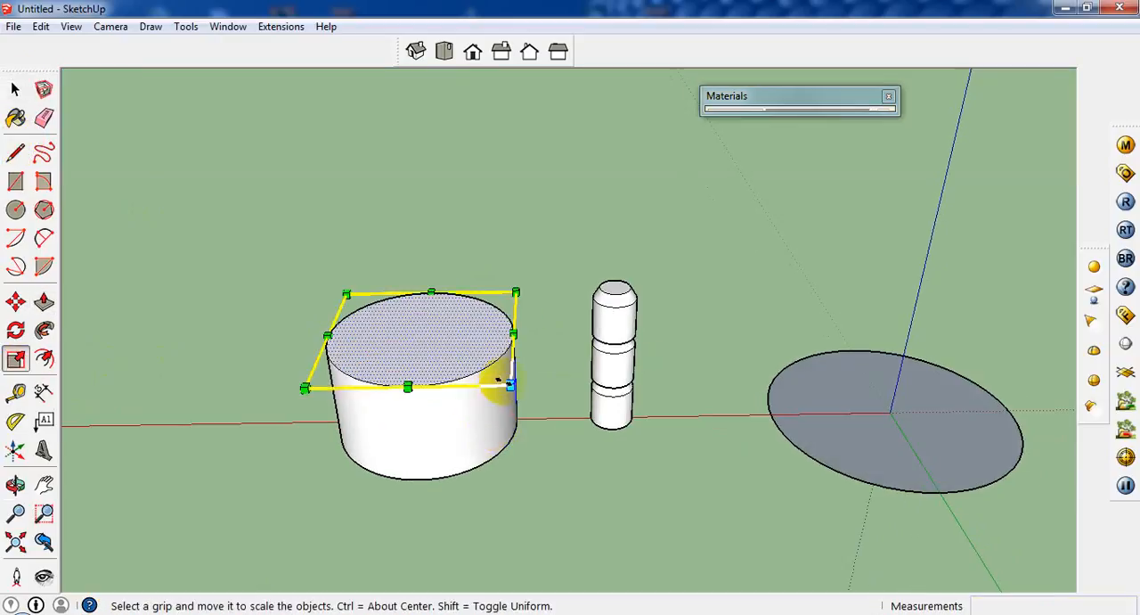
click(510, 385)
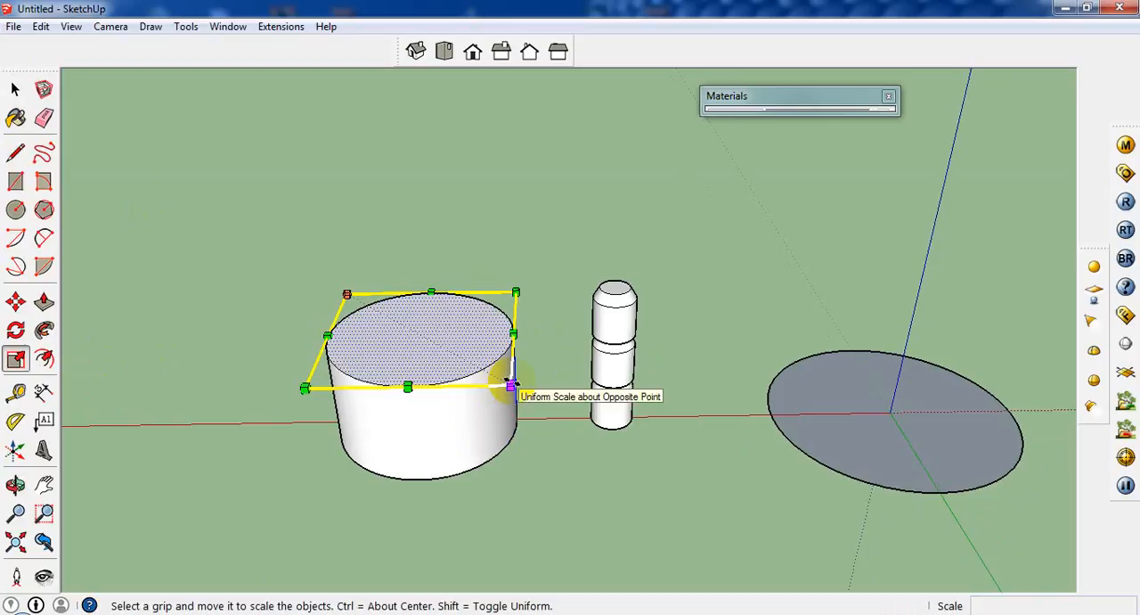
key(ctrl)
drag(509, 385, 483, 373)
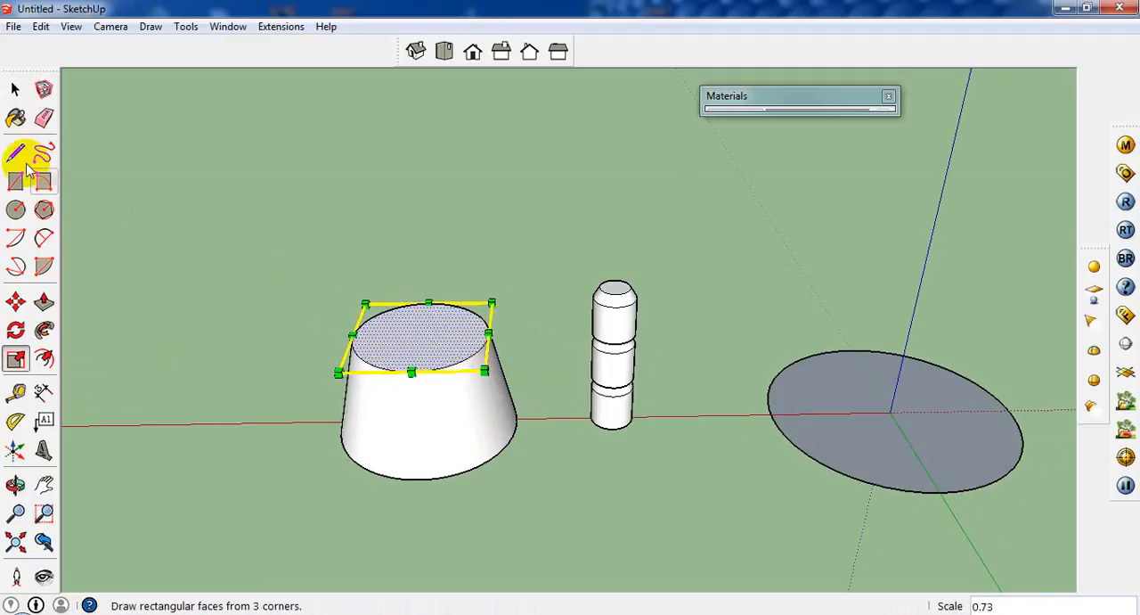
Erase the top and bottom faces of the wide tapered cylinder to leave an open shell
click(206, 199)
scroll(447, 421, up, 3)
click(445, 318)
middle_drag(447, 323, 451, 265)
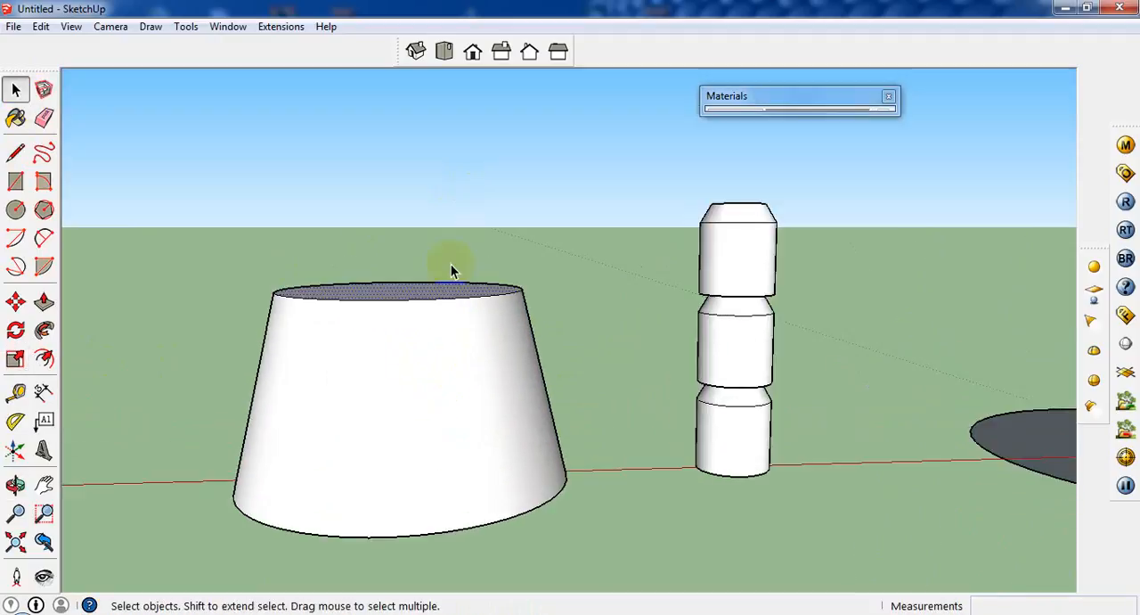
right_click(418, 283)
click(486, 316)
middle_drag(509, 453, 433, 437)
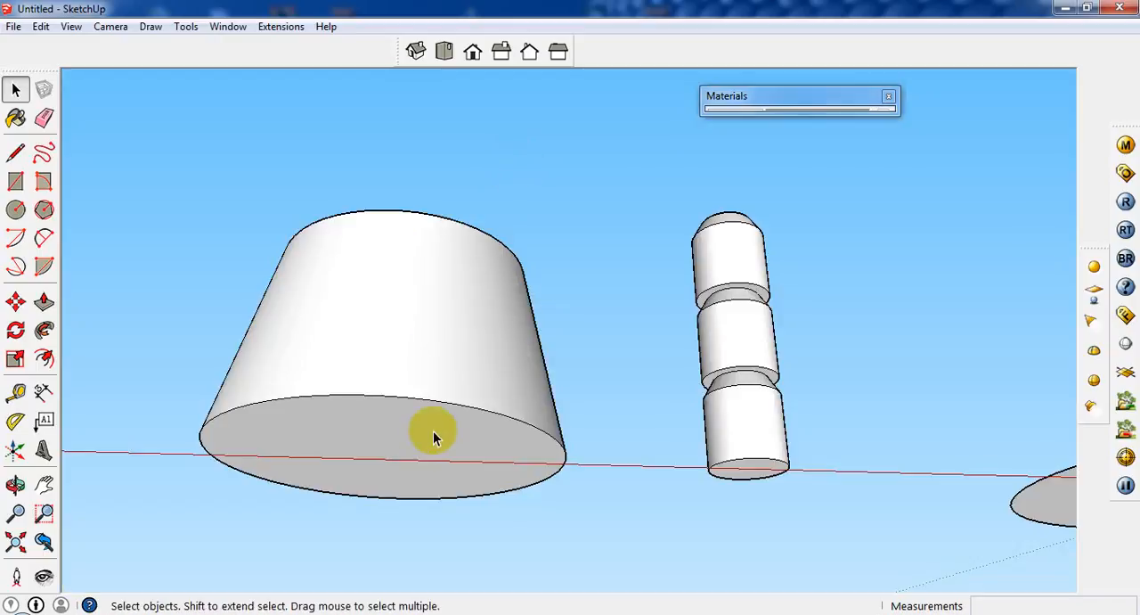
click(433, 436)
right_click(433, 439)
click(492, 188)
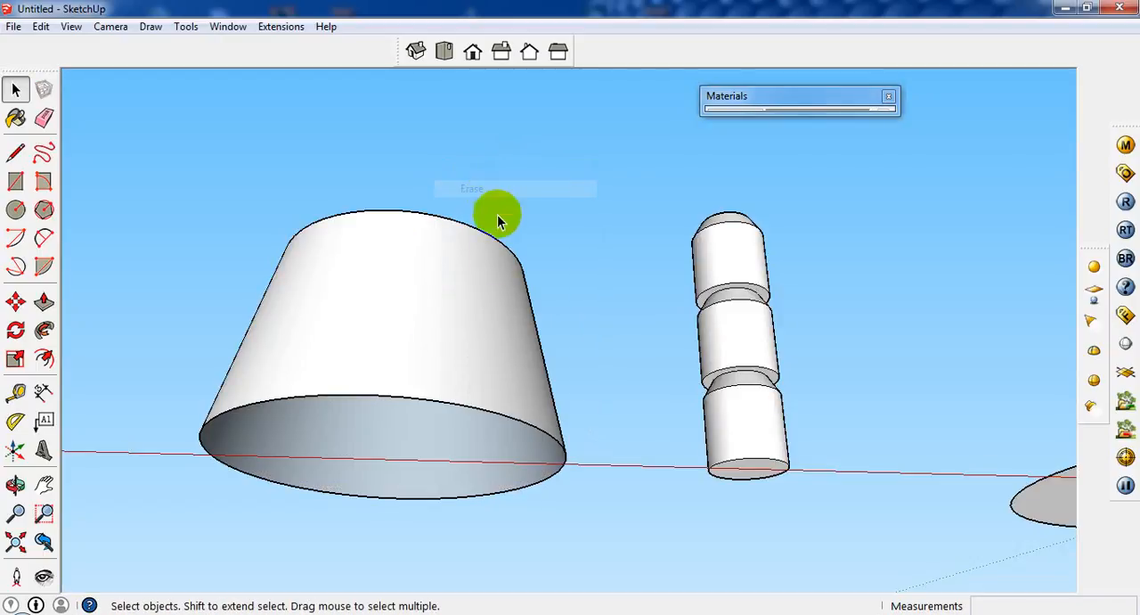
Extrude the large circular face at the origin up 1 1/2 inches to form the base disc
middle_drag(497, 214, 482, 434)
scroll(553, 383, down, 4)
scroll(891, 415, up, 2)
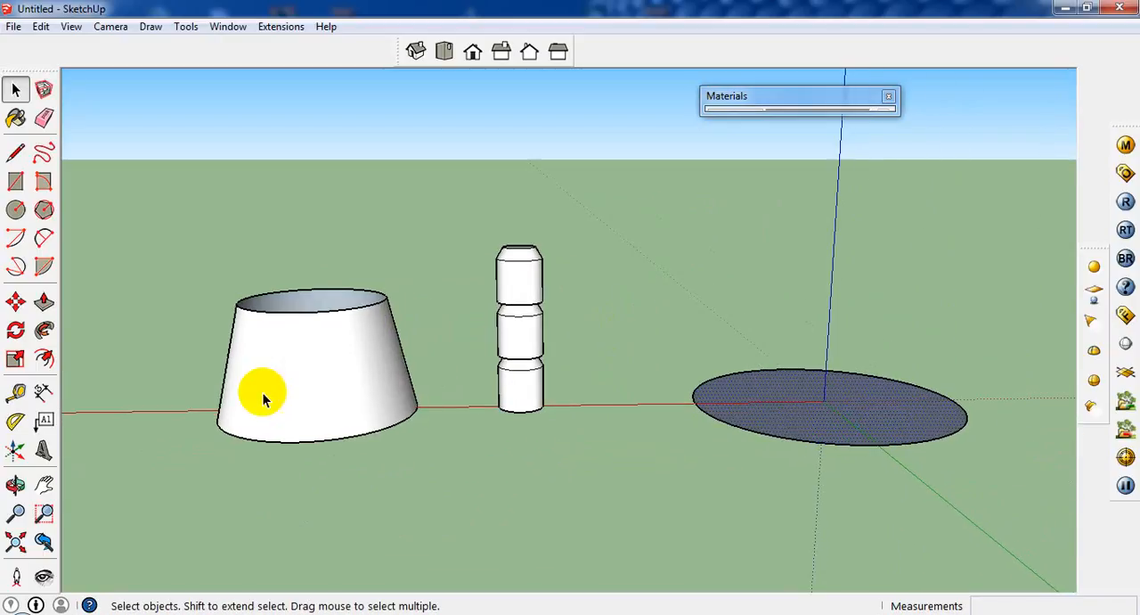
click(43, 302)
click(741, 416)
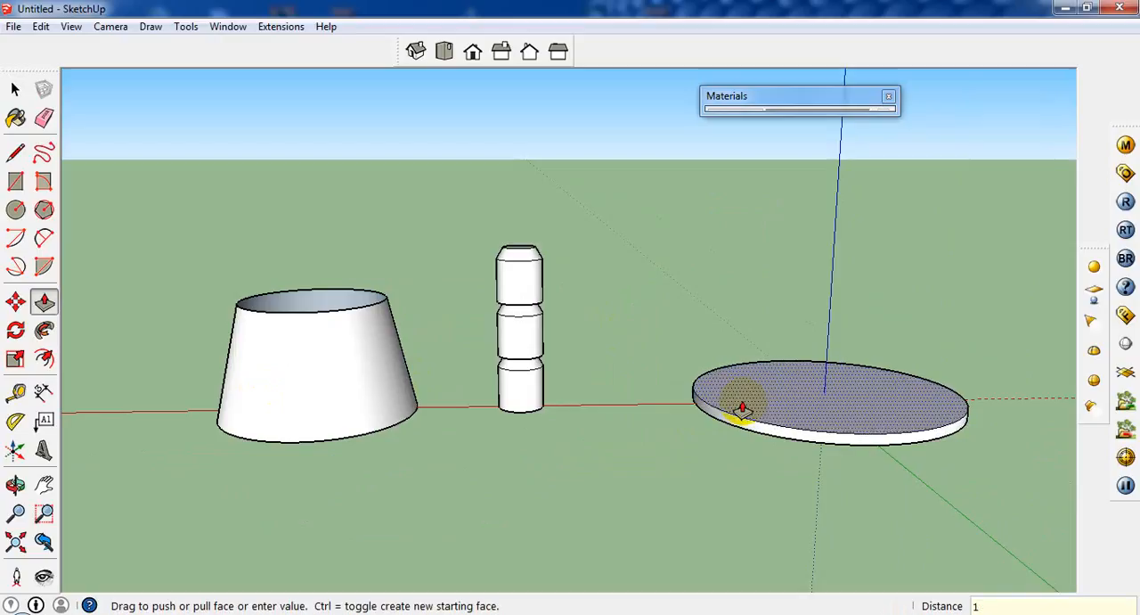
key(Return)
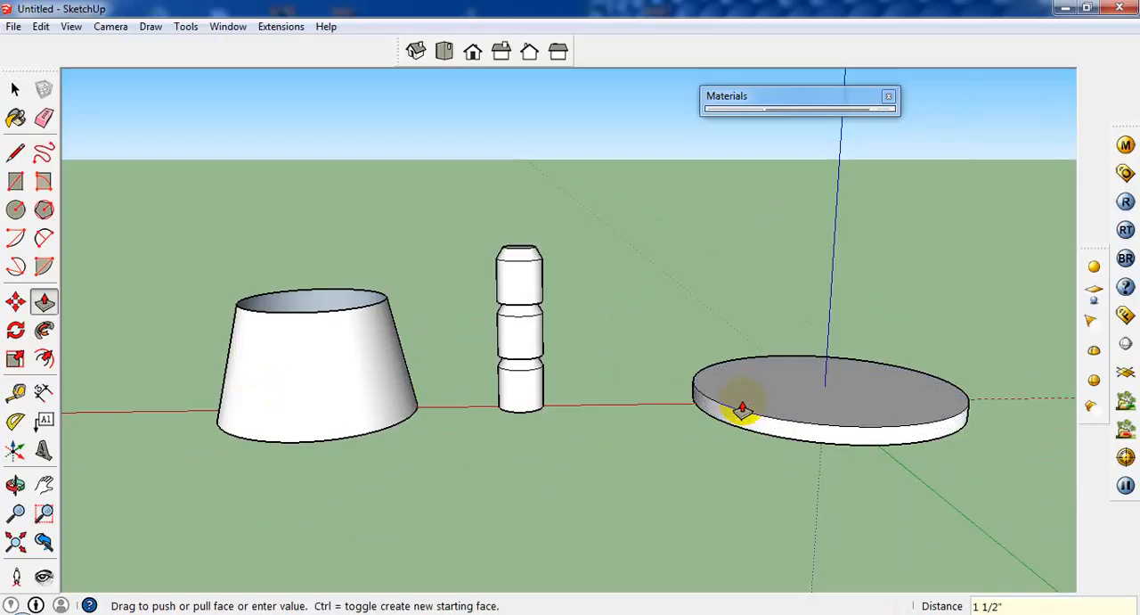
Select all three stacked segments of the column and make them one group
click(15, 91)
drag(564, 293, 496, 443)
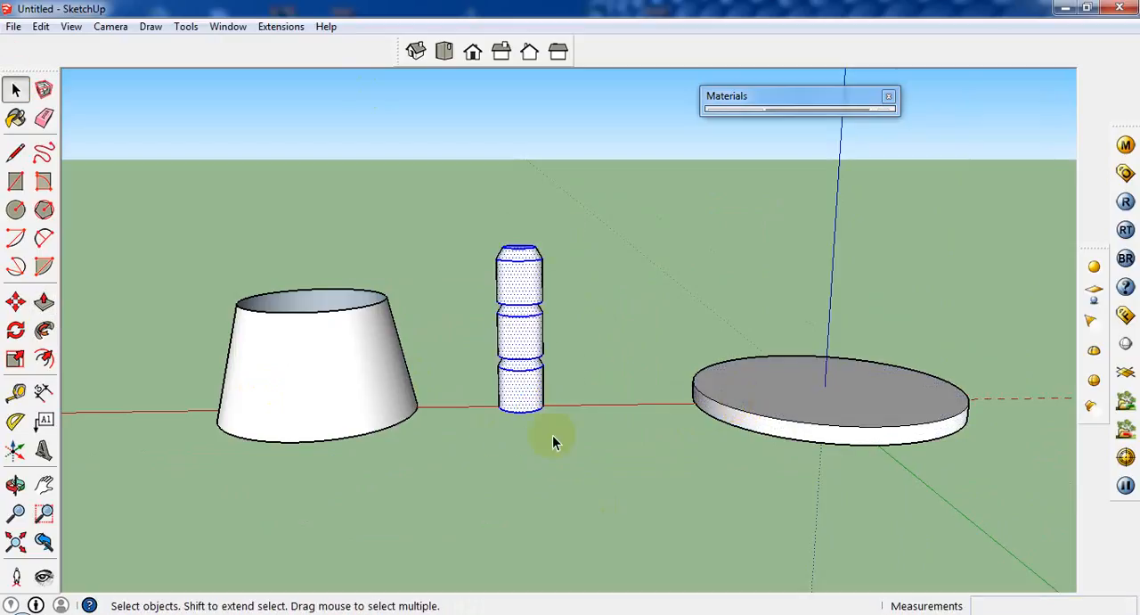
right_click(532, 286)
click(605, 434)
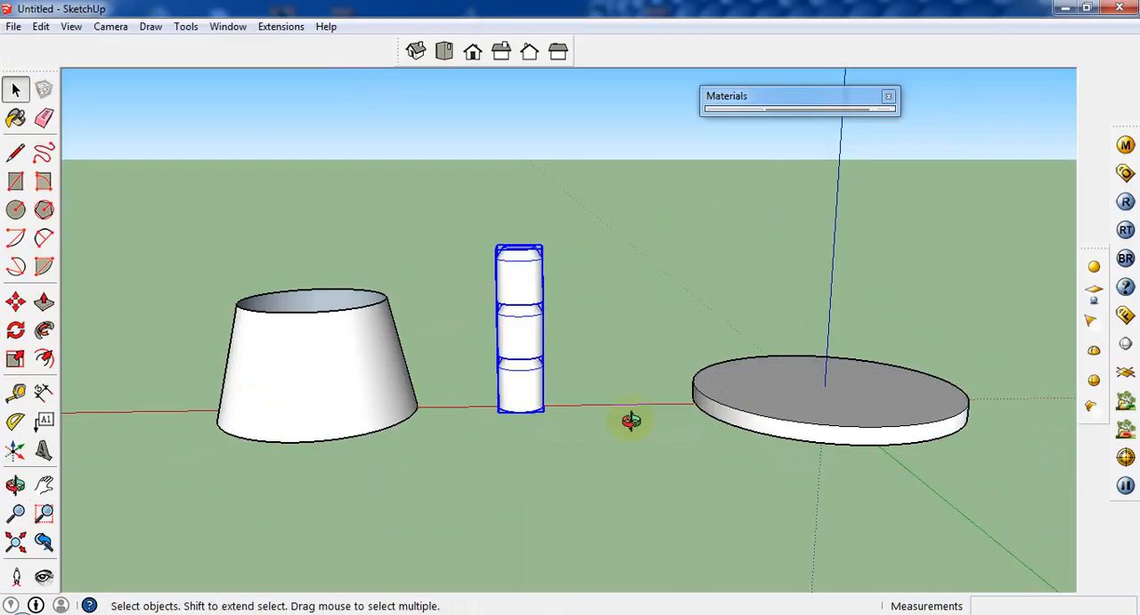
Move the column group by the center of its bottom face to the center of the base disc
middle_drag(631, 418, 514, 428)
click(16, 304)
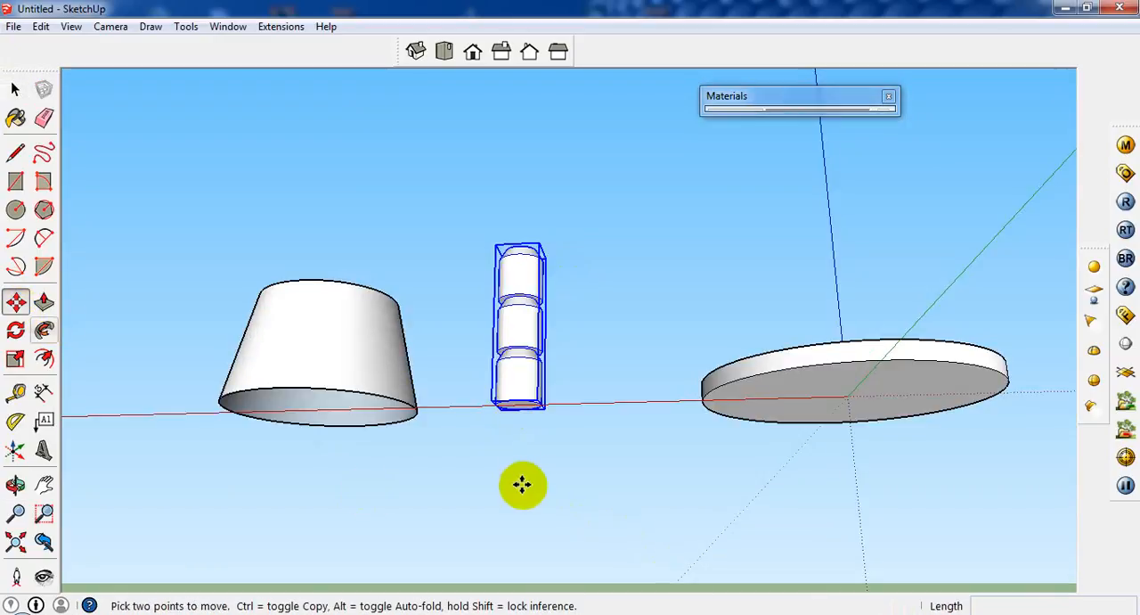
middle_drag(522, 481, 568, 395)
scroll(507, 393, up, 2)
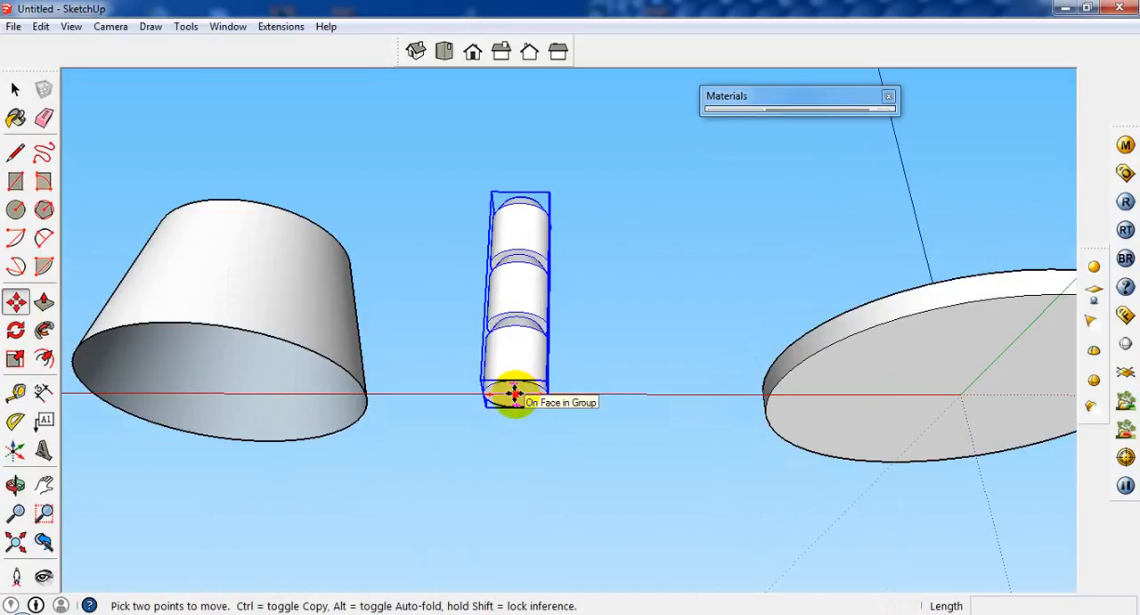
click(514, 393)
click(916, 340)
middle_drag(916, 340, 952, 405)
middle_drag(967, 467, 869, 533)
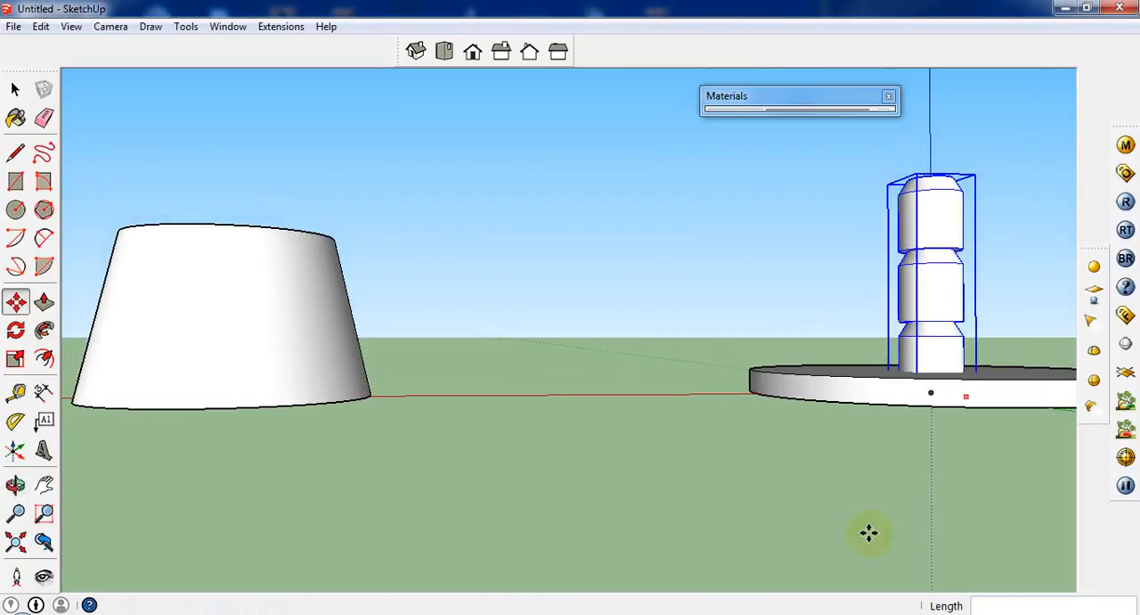
Select the whole open tapered shell and make it a group
scroll(644, 413, down, 3)
click(16, 89)
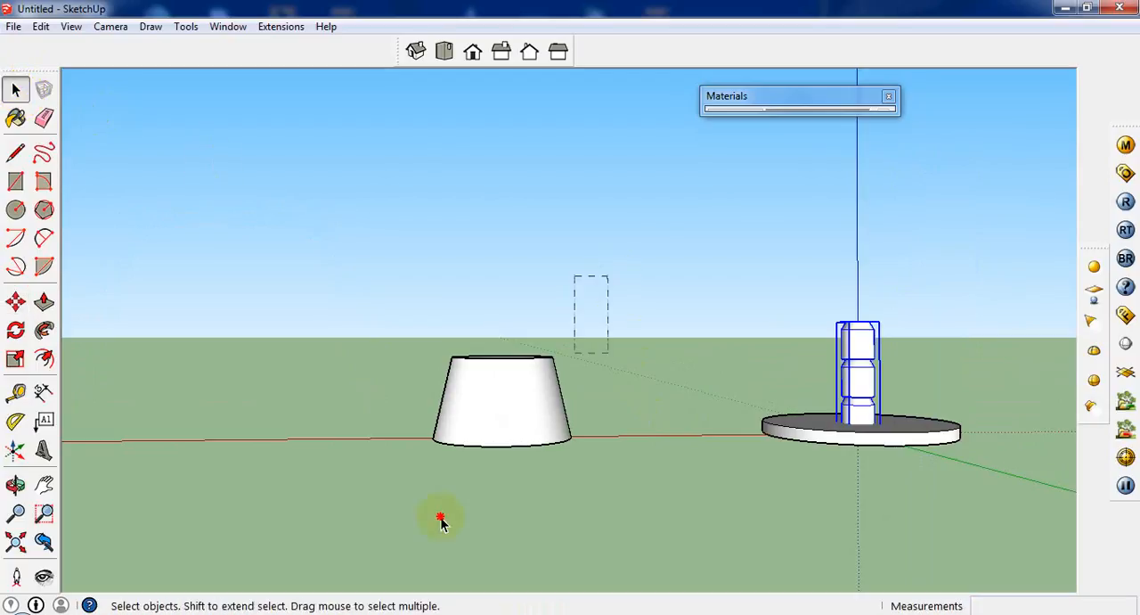
drag(441, 521, 261, 370)
right_click(504, 408)
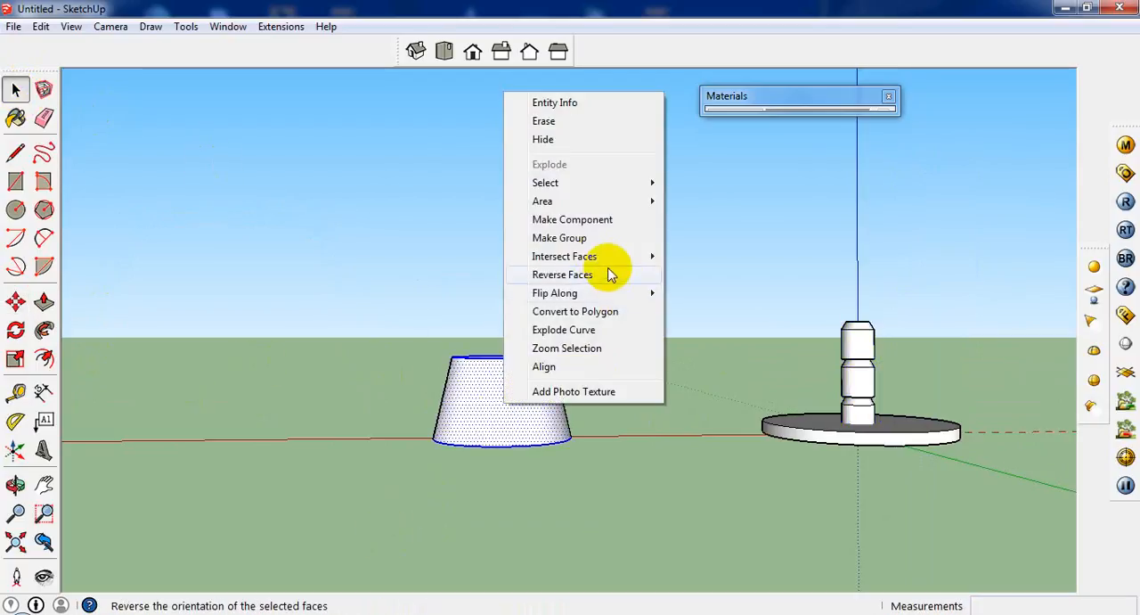
click(595, 241)
Move the lampshade group over the upper part of the column, centered above the base disc
click(15, 359)
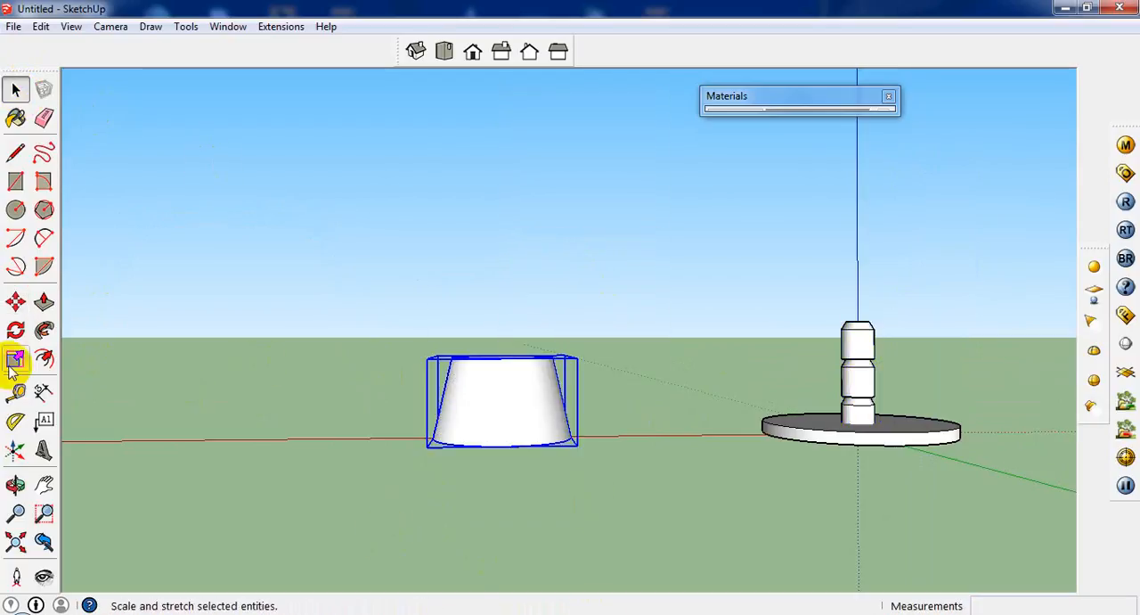
click(15, 302)
click(505, 443)
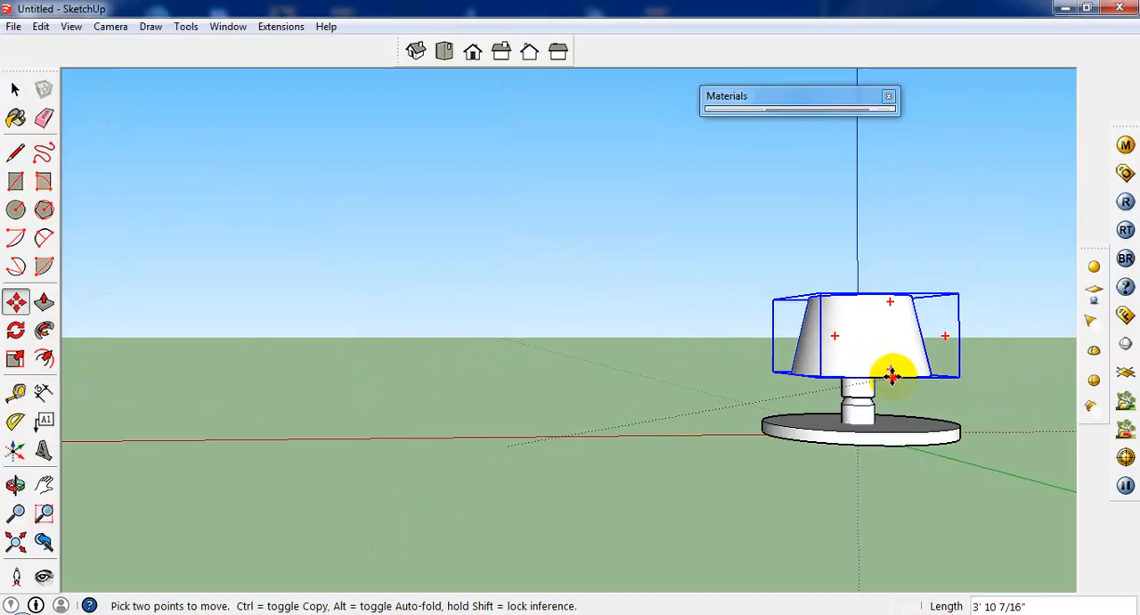
middle_drag(901, 540, 837, 358)
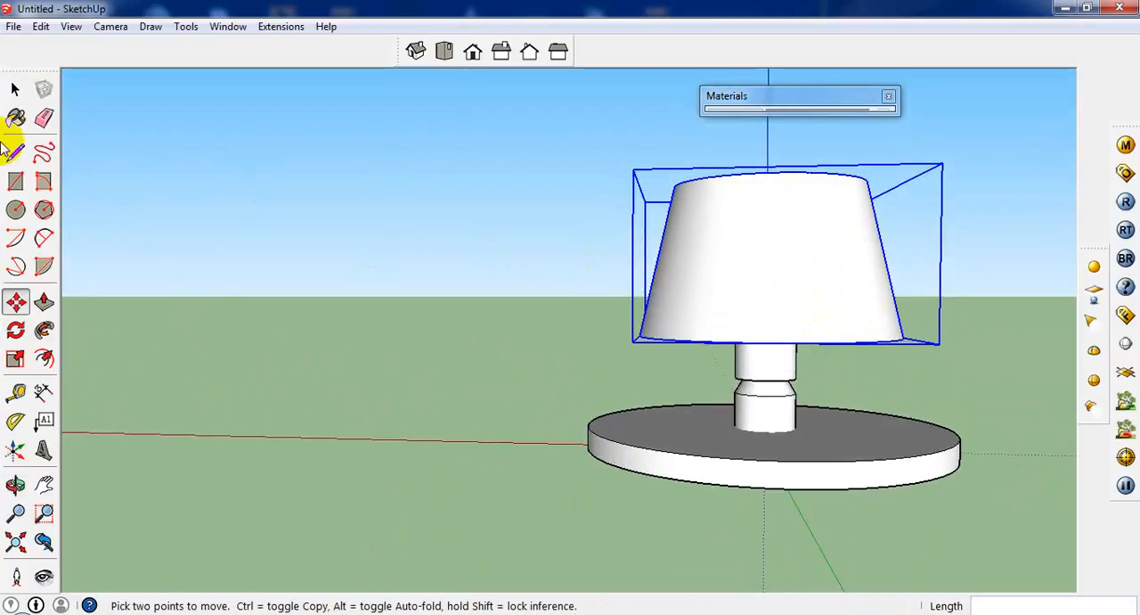
Paint the lampshade group with the Translucent_Glass_Gold material from the Translucent collection
click(13, 116)
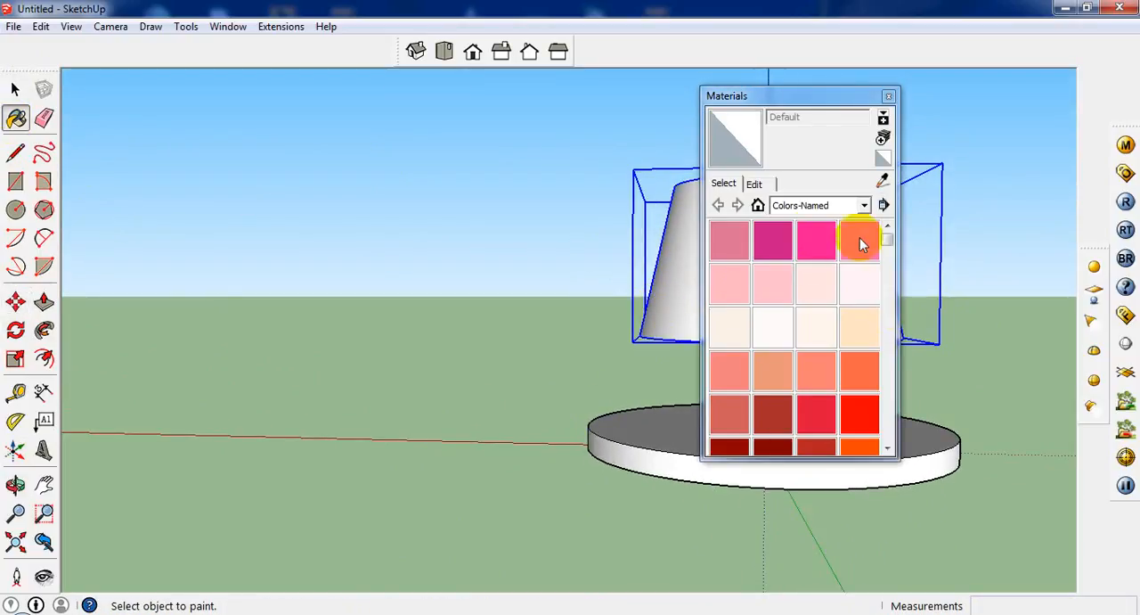
click(841, 204)
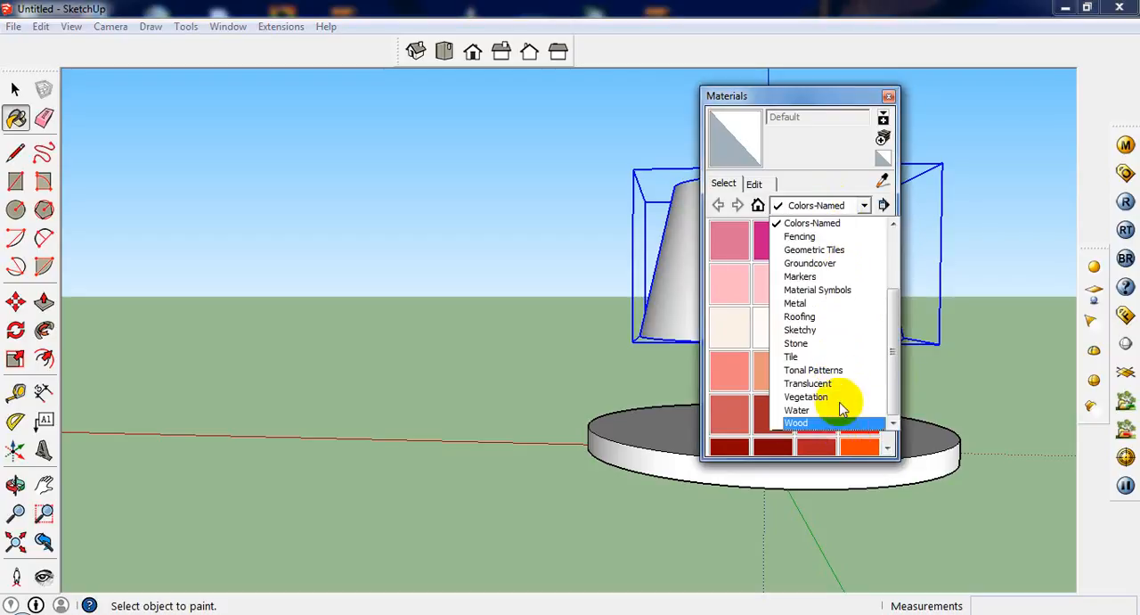
click(838, 384)
click(858, 244)
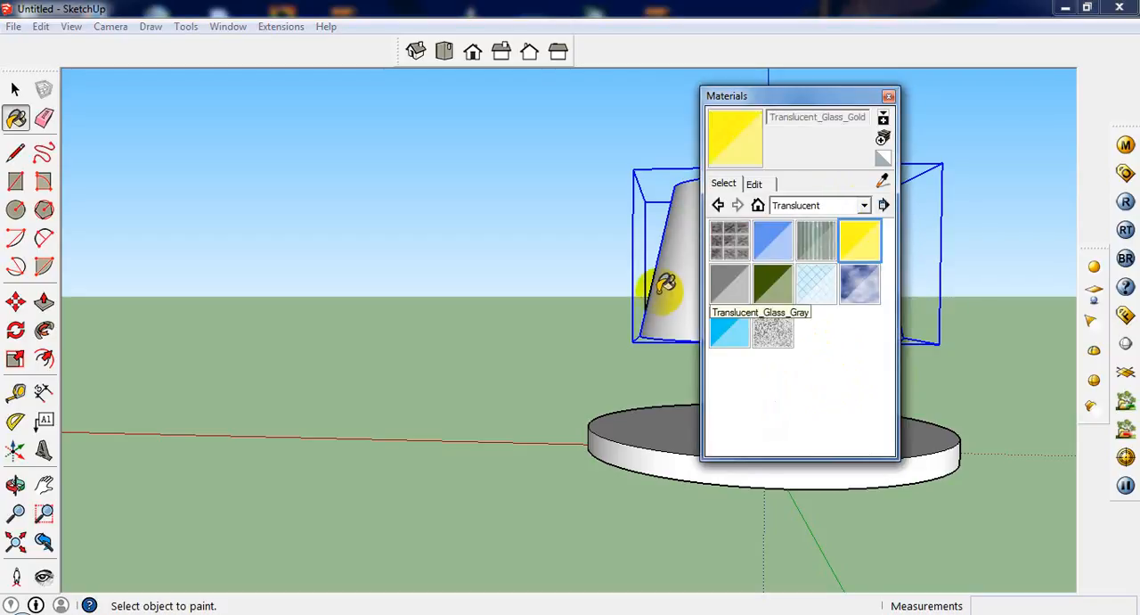
click(692, 249)
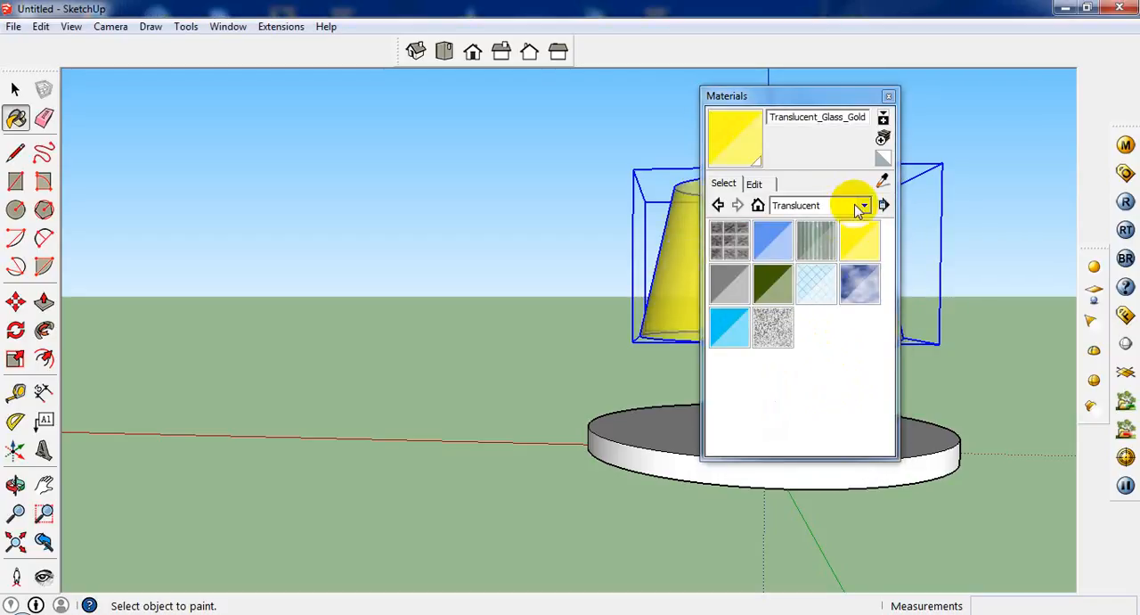
click(889, 95)
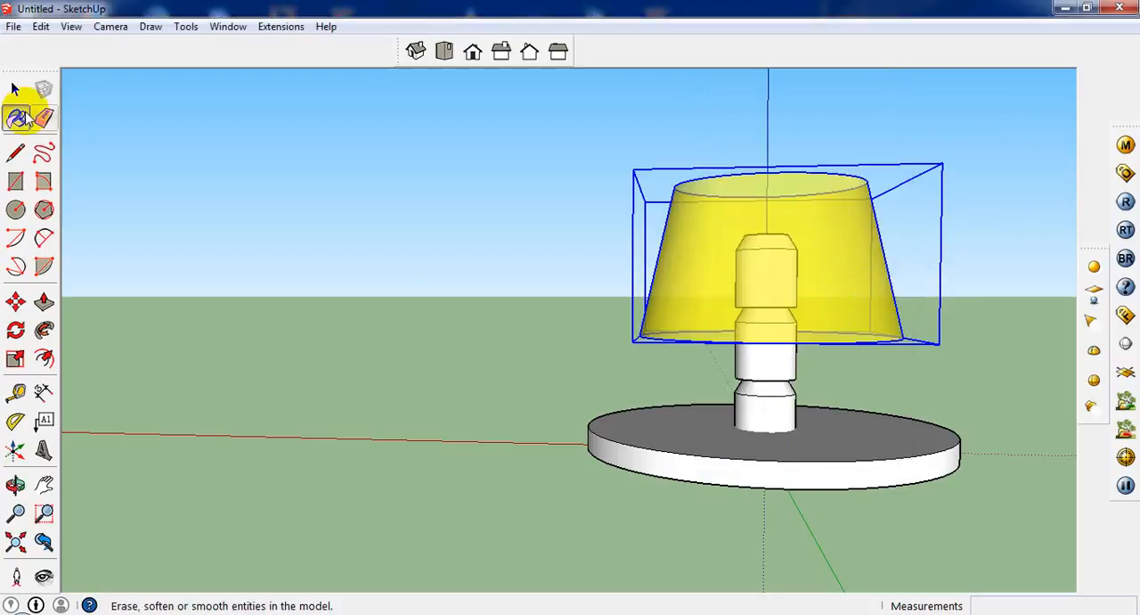
Select the base disc together with the column group and paint them with Color_B23 from the Colors collection
click(761, 497)
drag(805, 400, 611, 563)
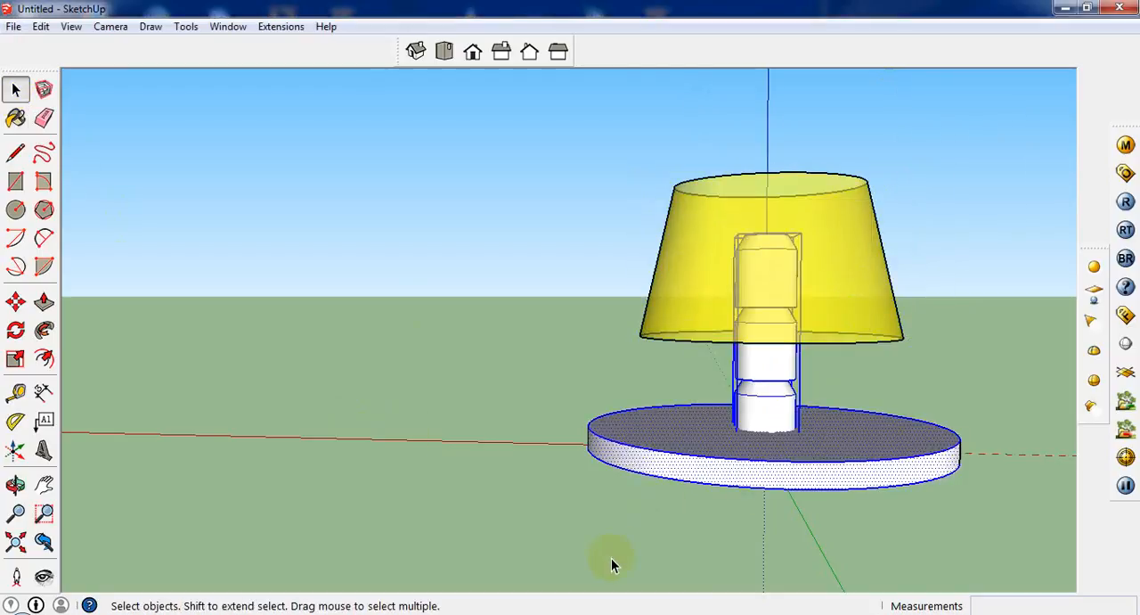
click(15, 117)
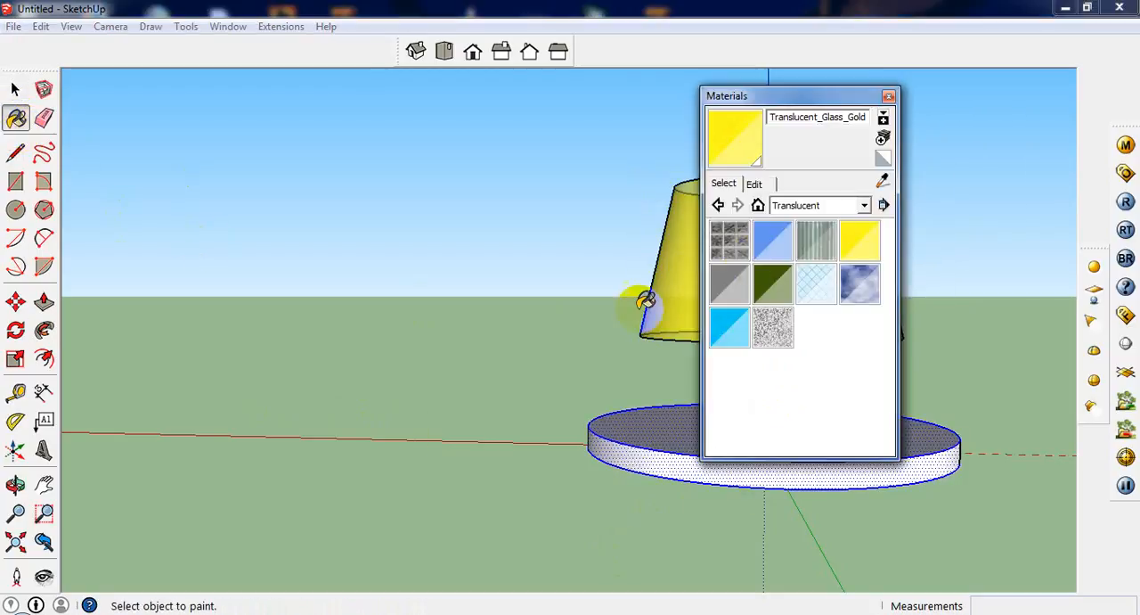
click(783, 207)
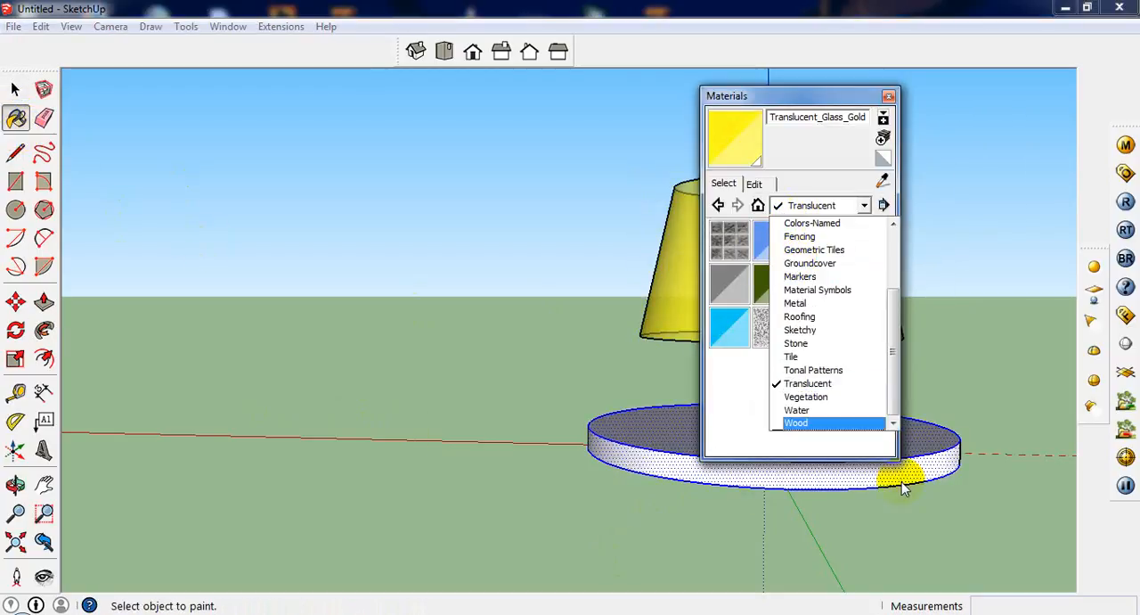
scroll(810, 299, up, 2)
click(819, 291)
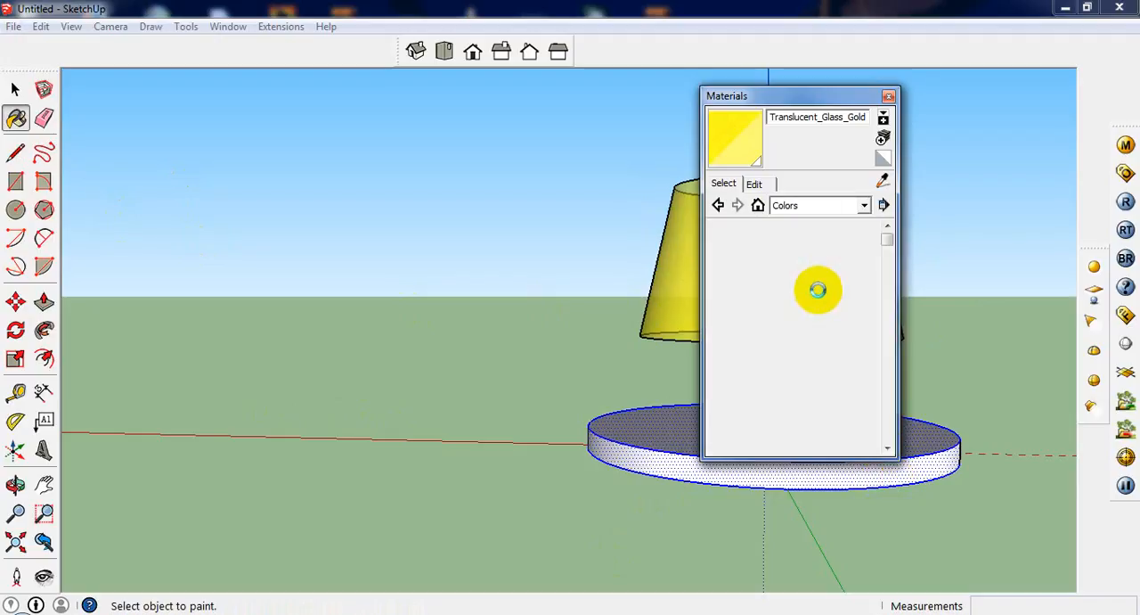
click(756, 184)
click(725, 187)
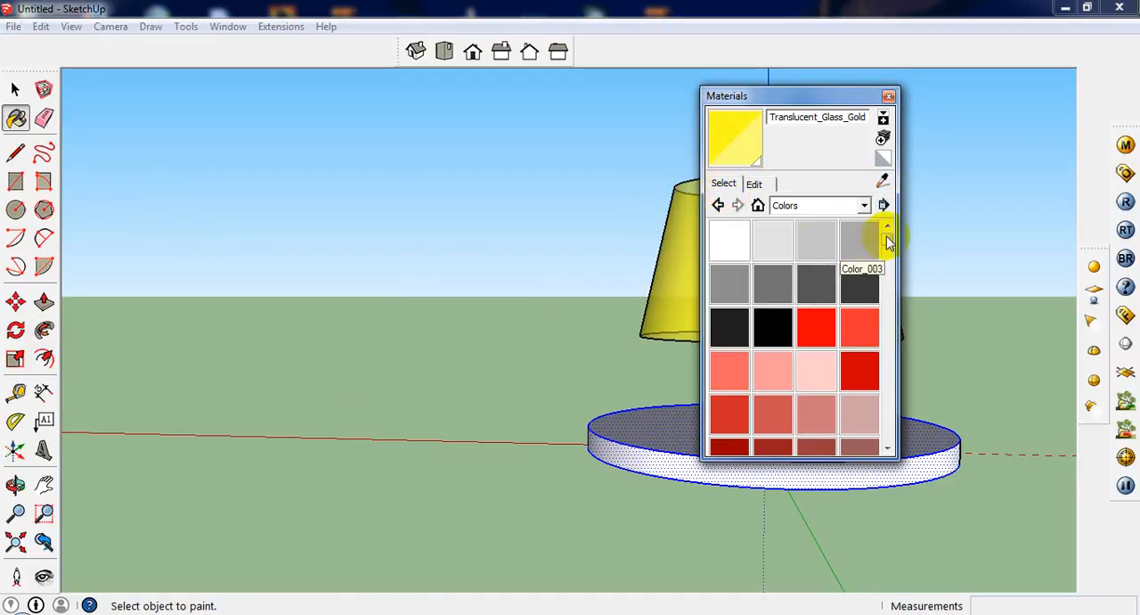
scroll(888, 264, down, 5)
scroll(891, 267, up, 4)
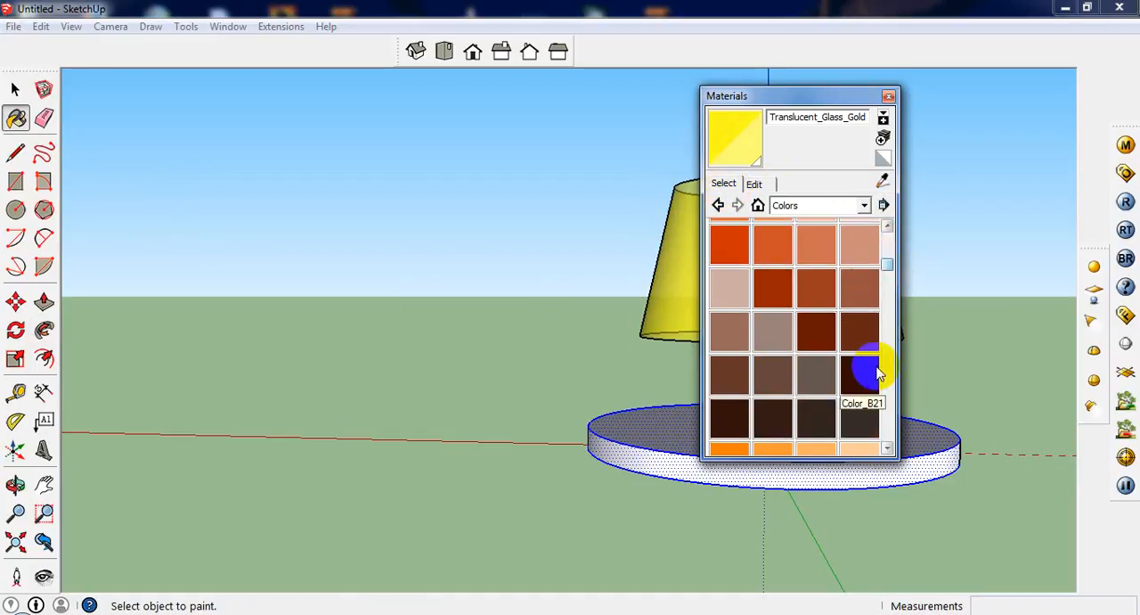
click(774, 419)
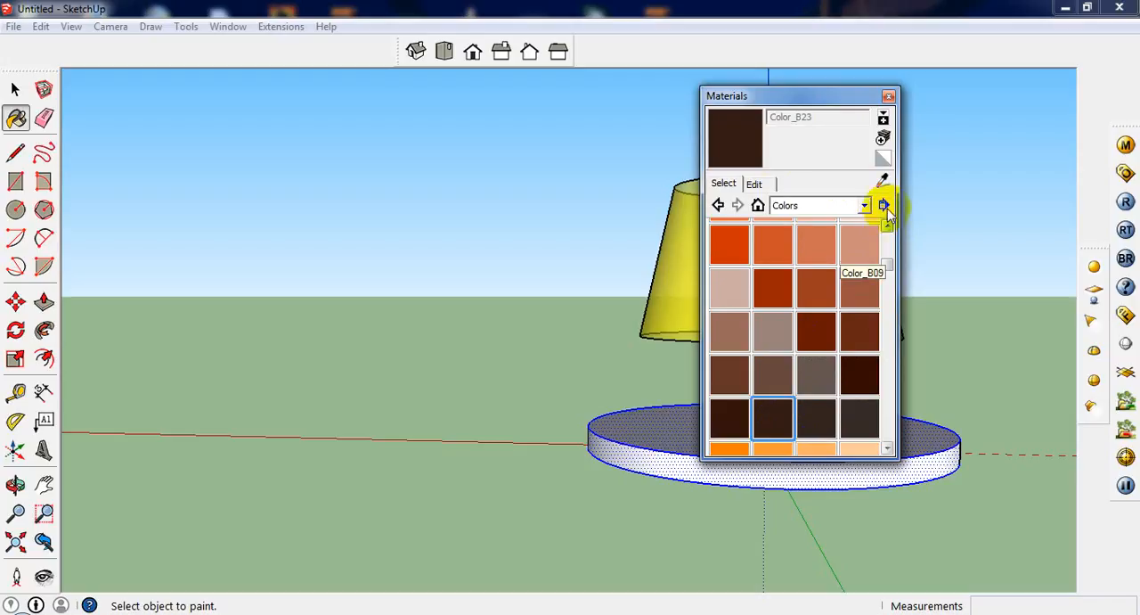
click(889, 94)
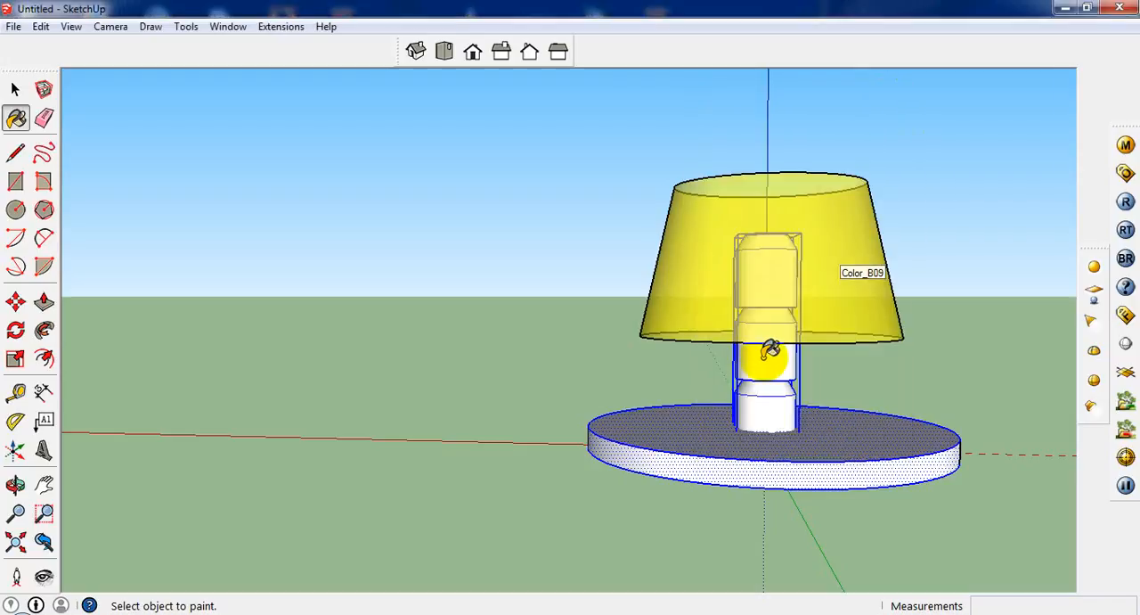
click(778, 437)
Clear the selection and examine the painted lamp from the side and from above, checking the shade, column and base
scroll(779, 425, up, 3)
mouse_move(794, 439)
middle_down()
mouse_move(867, 540)
mouse_move(931, 550)
middle_up()
scroll(735, 437, down, 5)
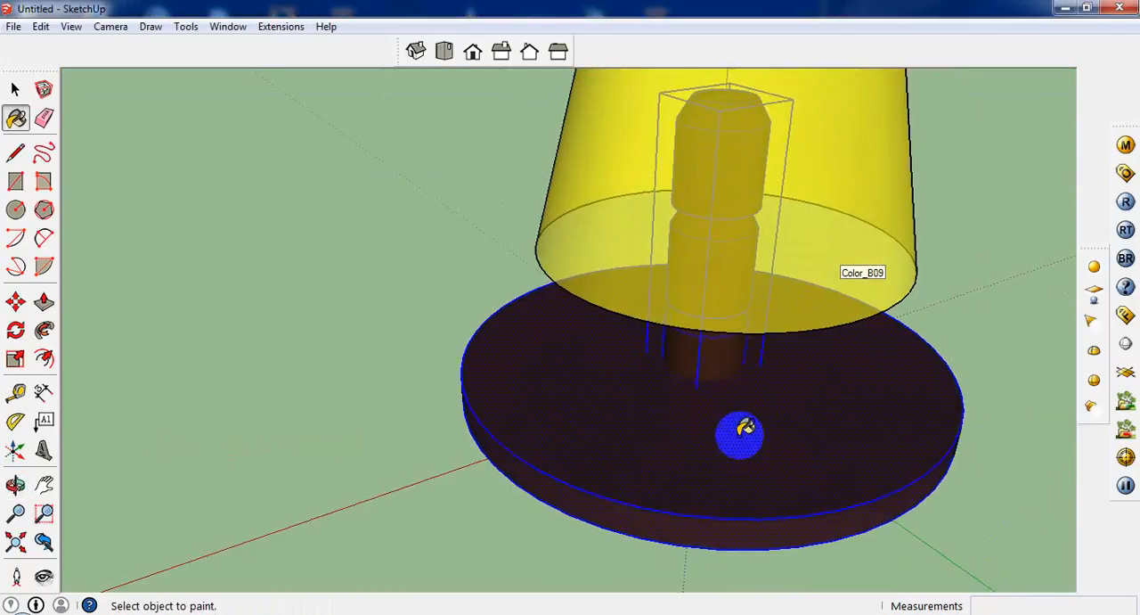
mouse_move(753, 450)
middle_down()
mouse_move(736, 466)
mouse_move(683, 349)
mouse_move(530, 364)
mouse_move(445, 488)
mouse_move(420, 504)
middle_up()
scroll(419, 503, down, 2)
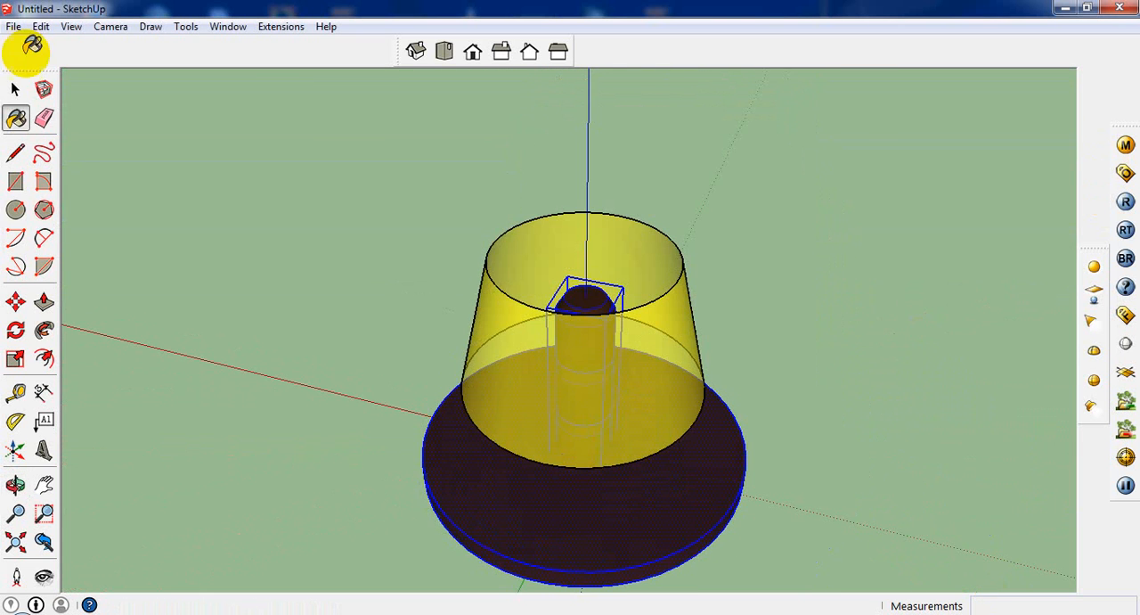
scroll(591, 475, up, 2)
middle_drag(590, 476, 712, 284)
scroll(712, 283, up, 3)
middle_drag(654, 377, 645, 411)
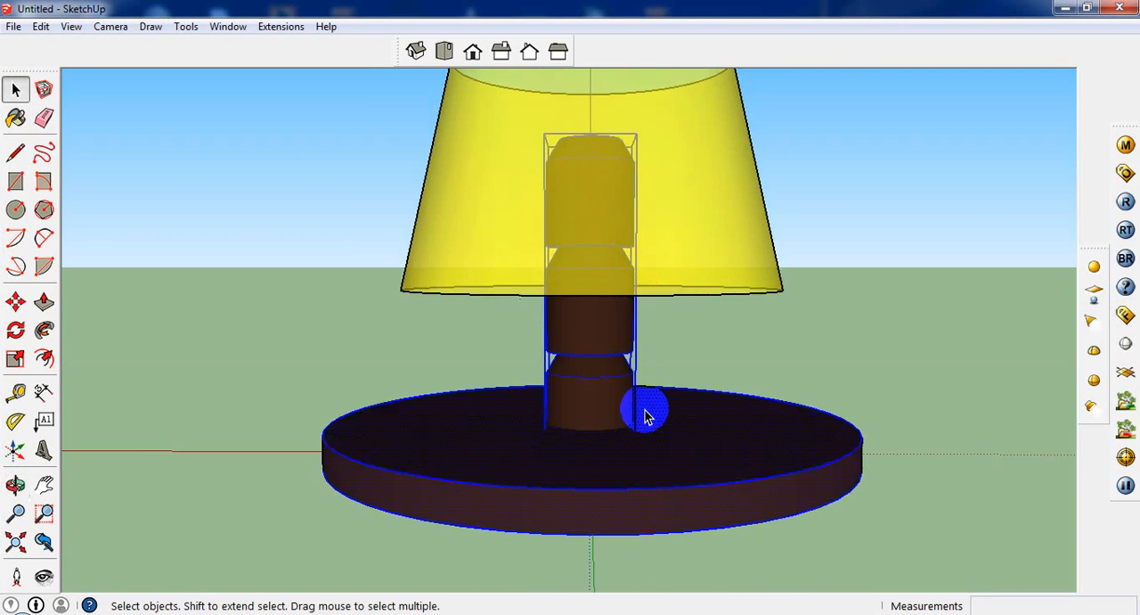
scroll(645, 414, down, 4)
click(778, 383)
middle_drag(777, 383, 661, 465)
scroll(648, 528, up, 5)
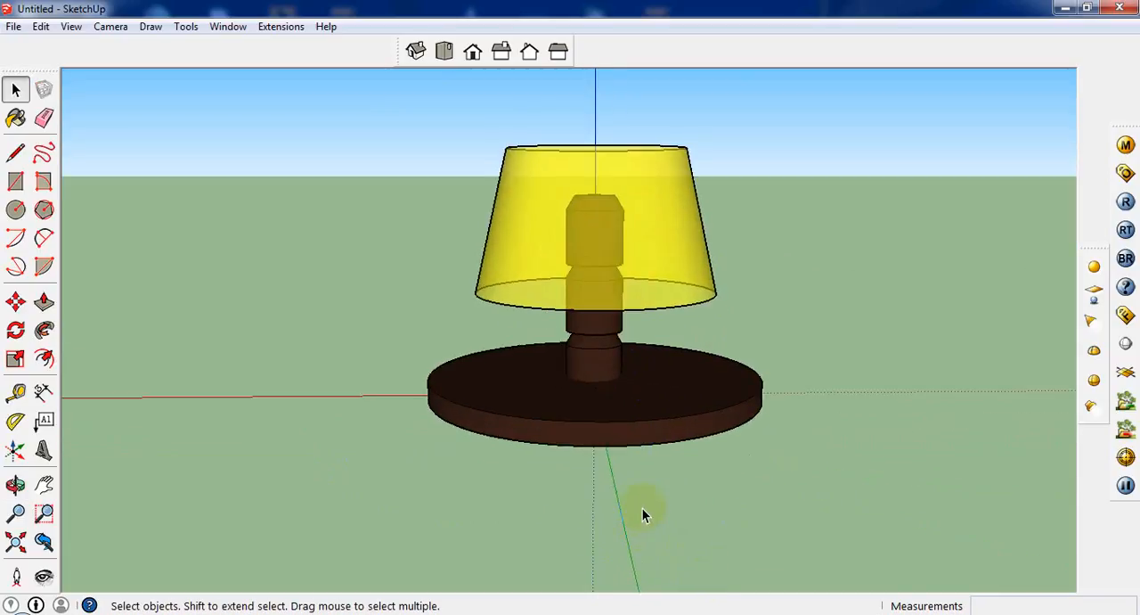
middle_drag(630, 402, 580, 603)
scroll(588, 448, down, 5)
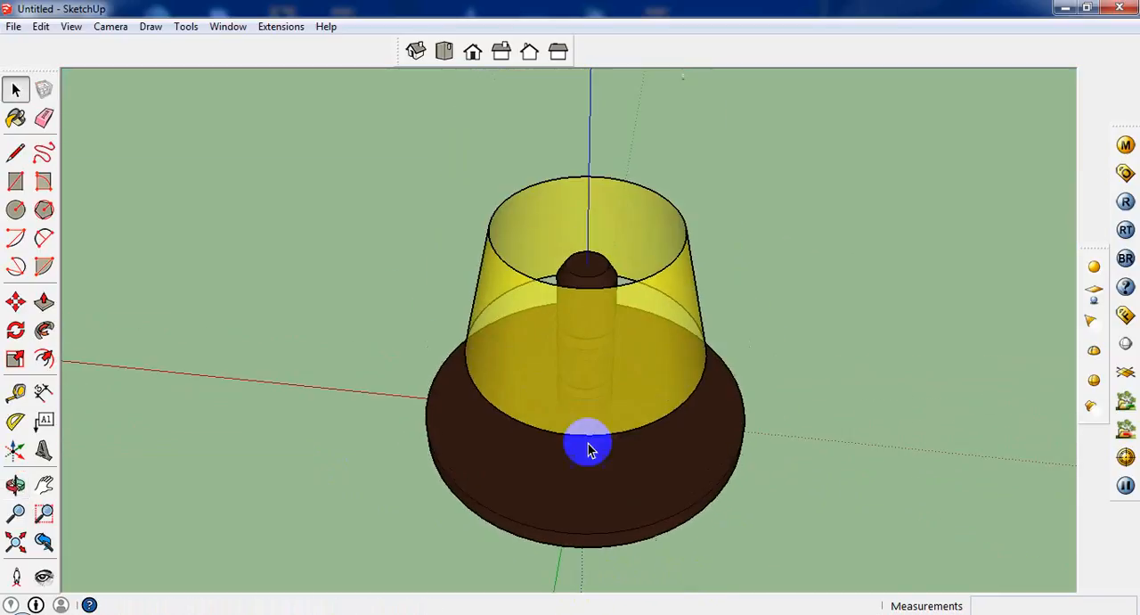